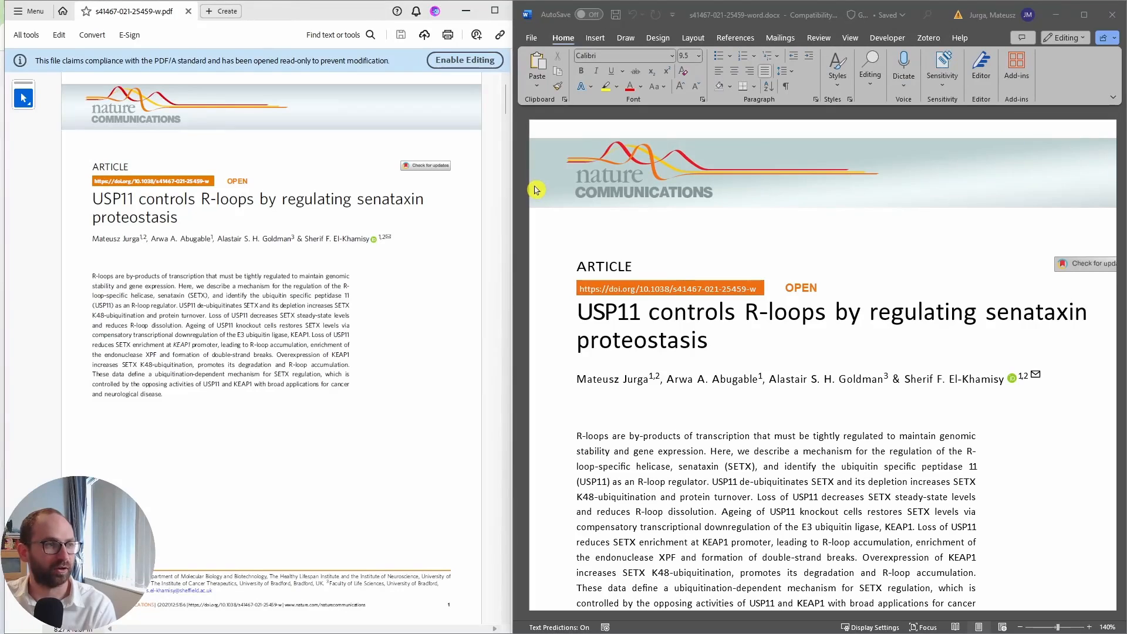
click(396, 250)
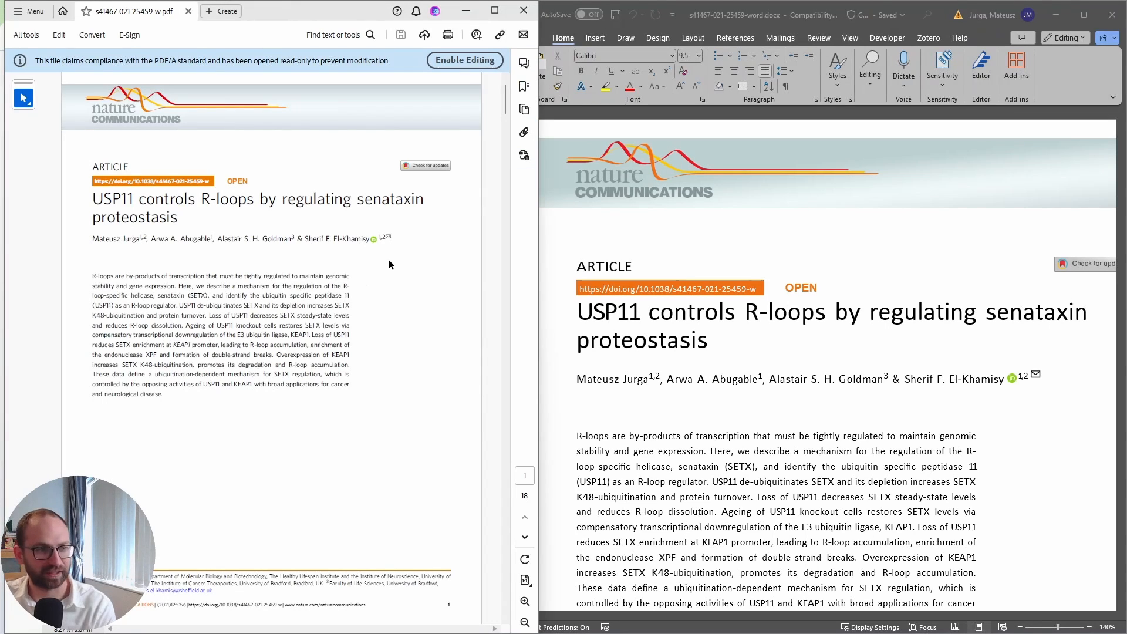
click(656, 256)
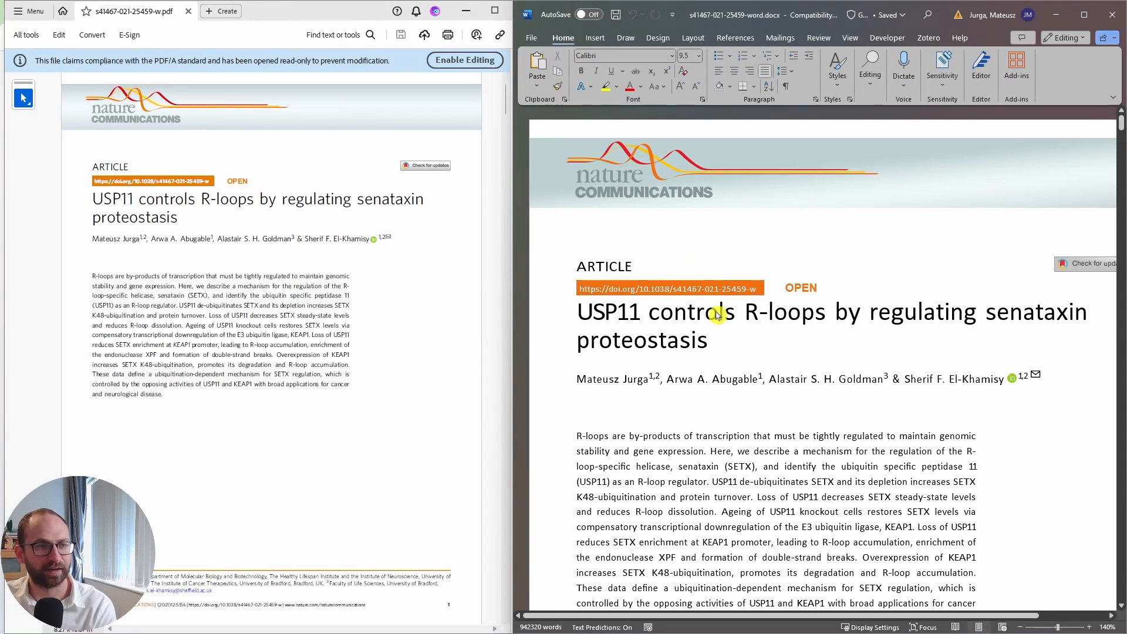
click(659, 308)
click(700, 343)
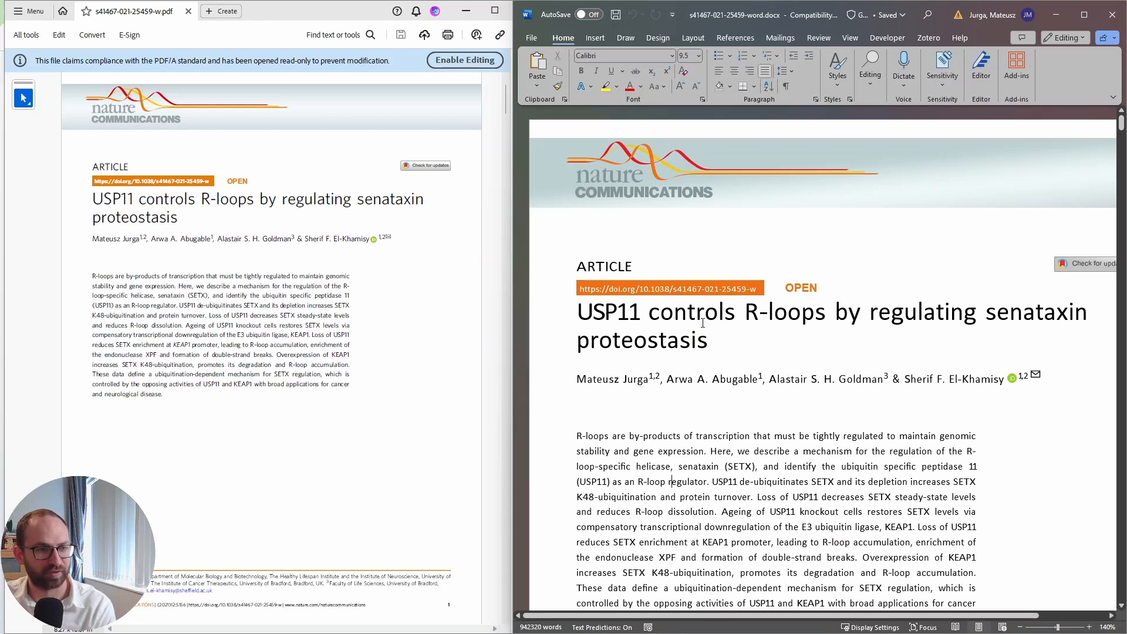
drag(681, 315, 869, 316)
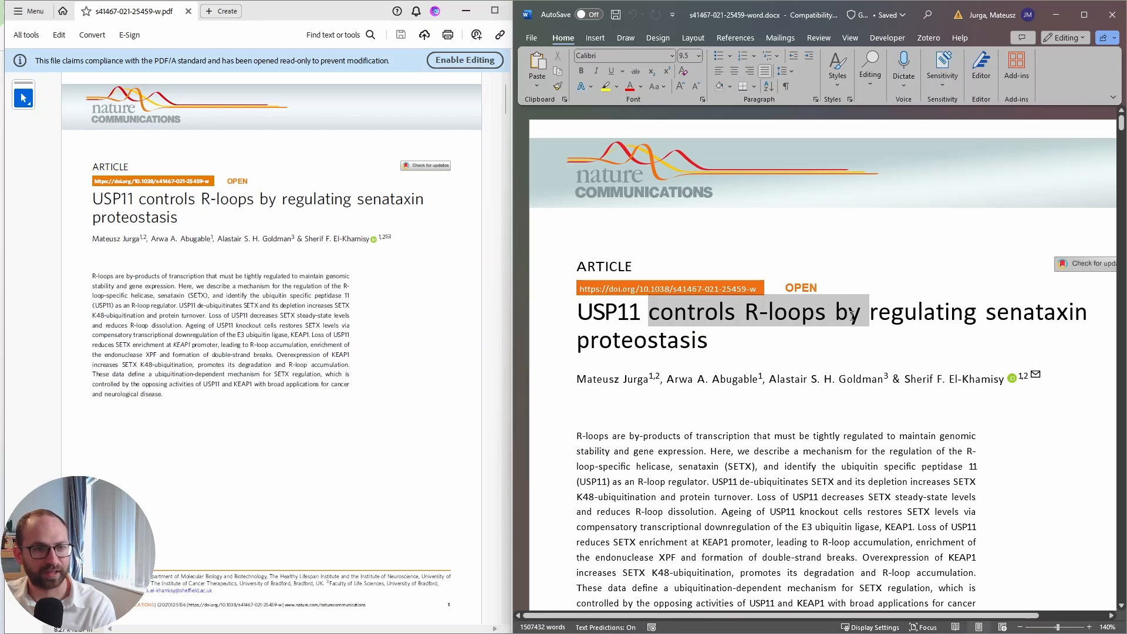
click(809, 345)
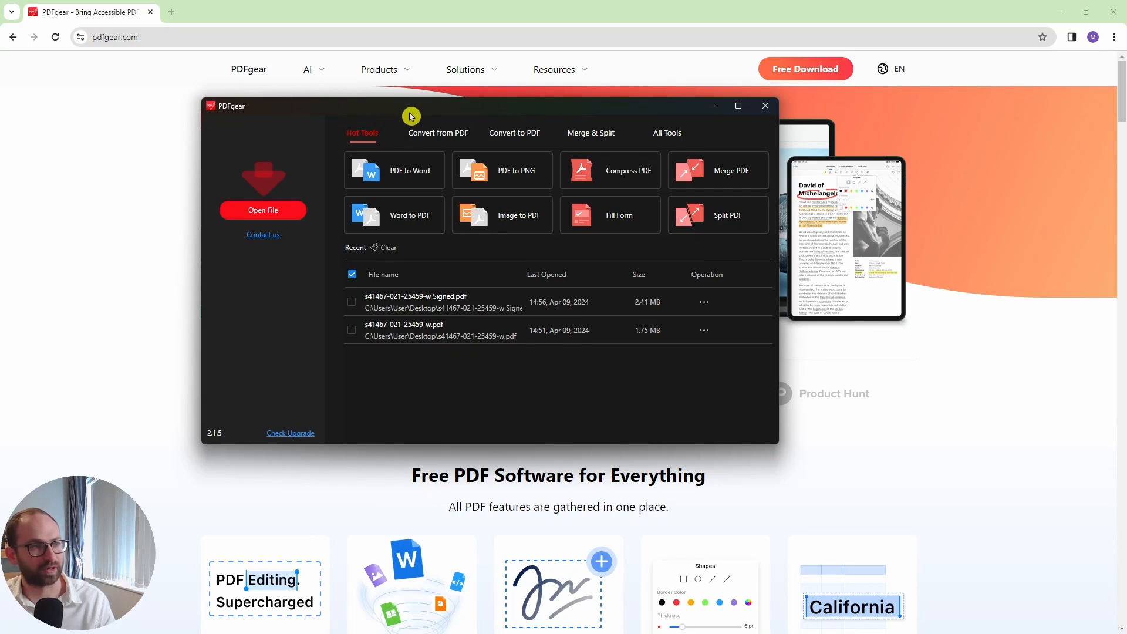
drag(410, 110, 530, 121)
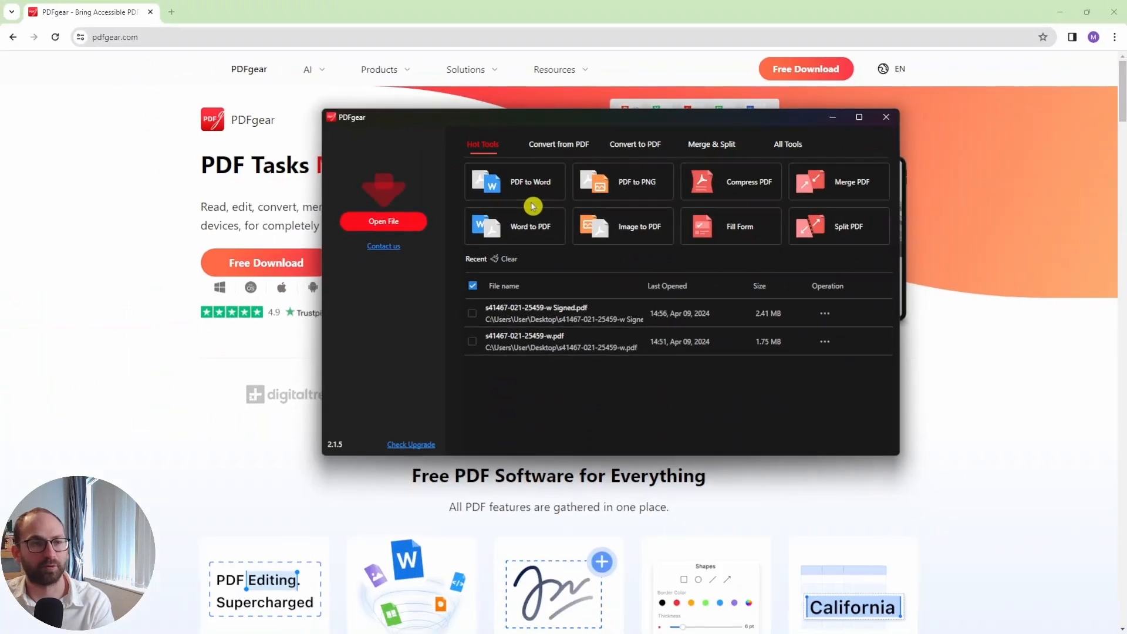
click(718, 146)
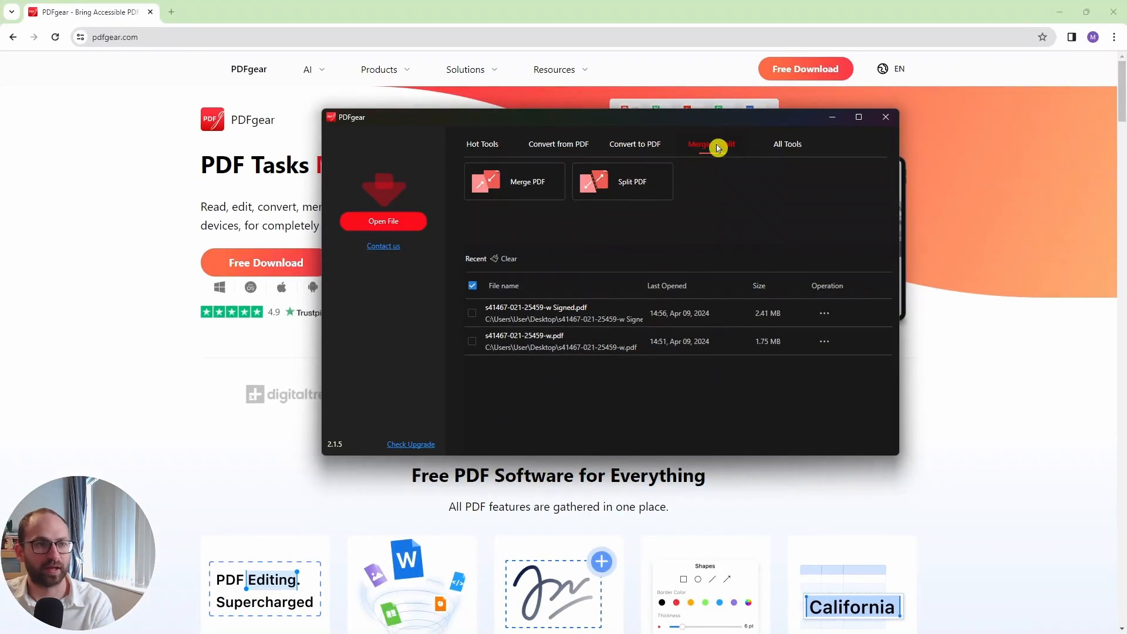
click(640, 145)
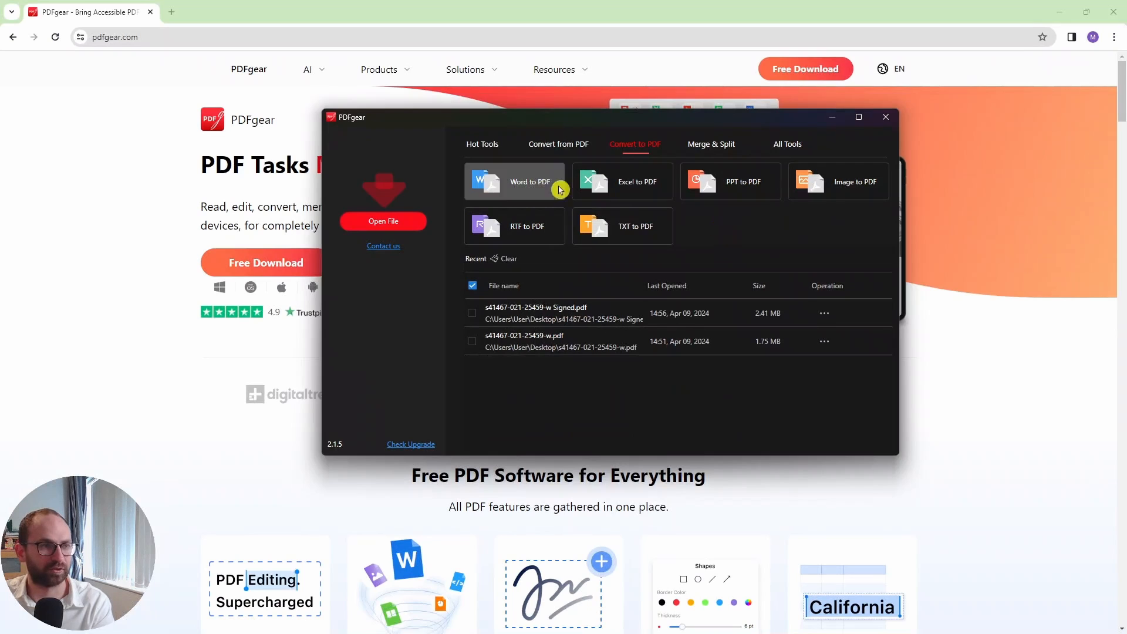
click(548, 145)
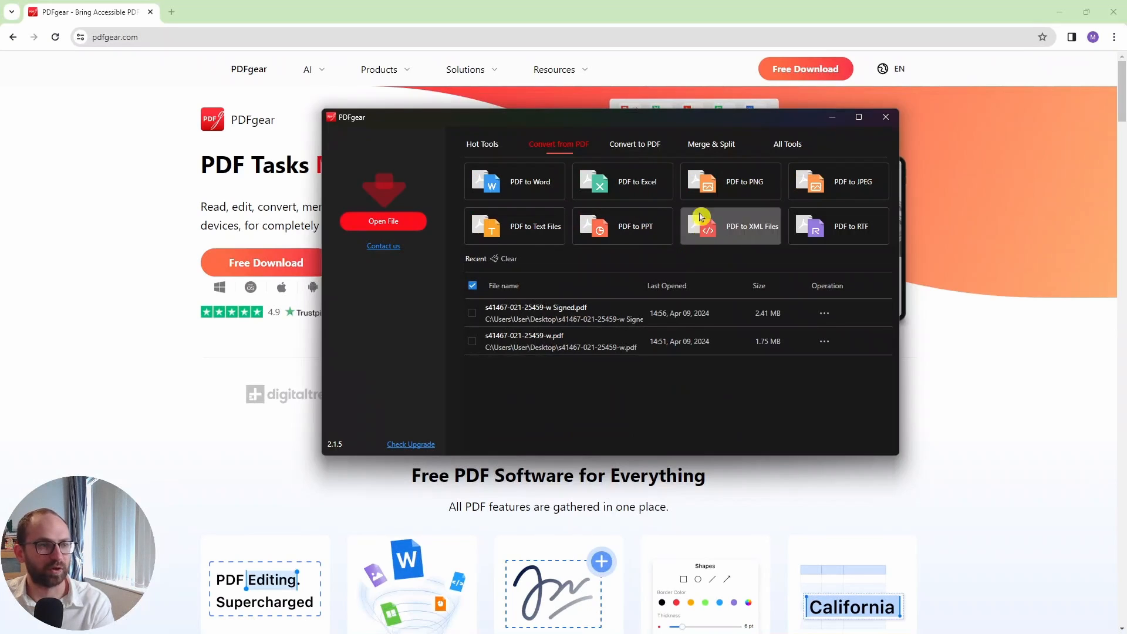
click(516, 347)
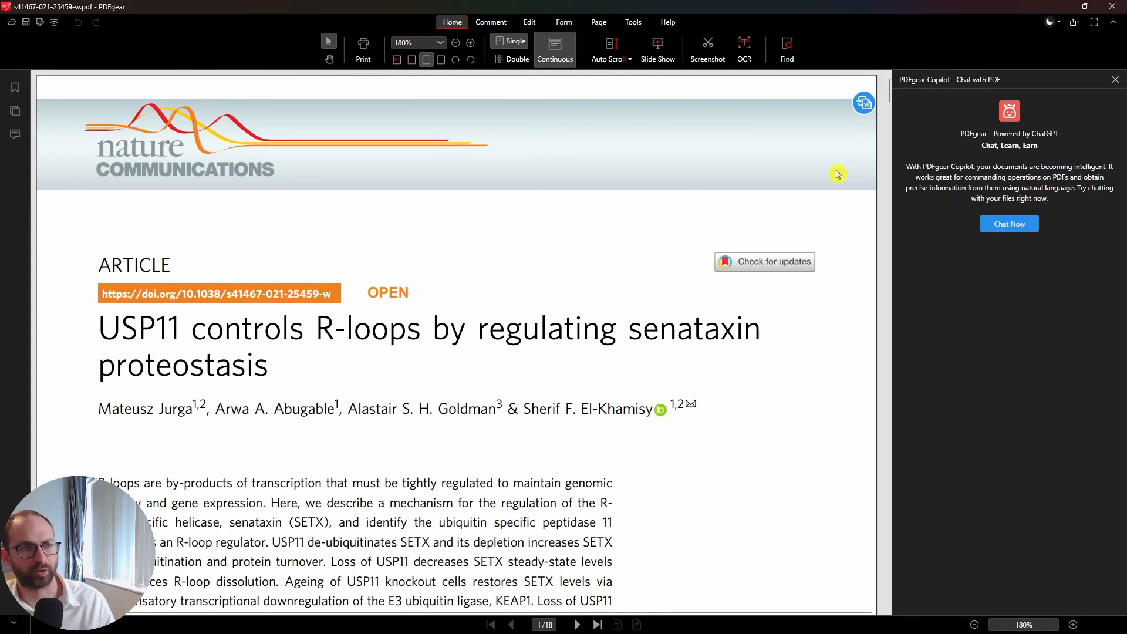
Step: Switch the interface theme to Light and return it to Dark
click(1058, 23)
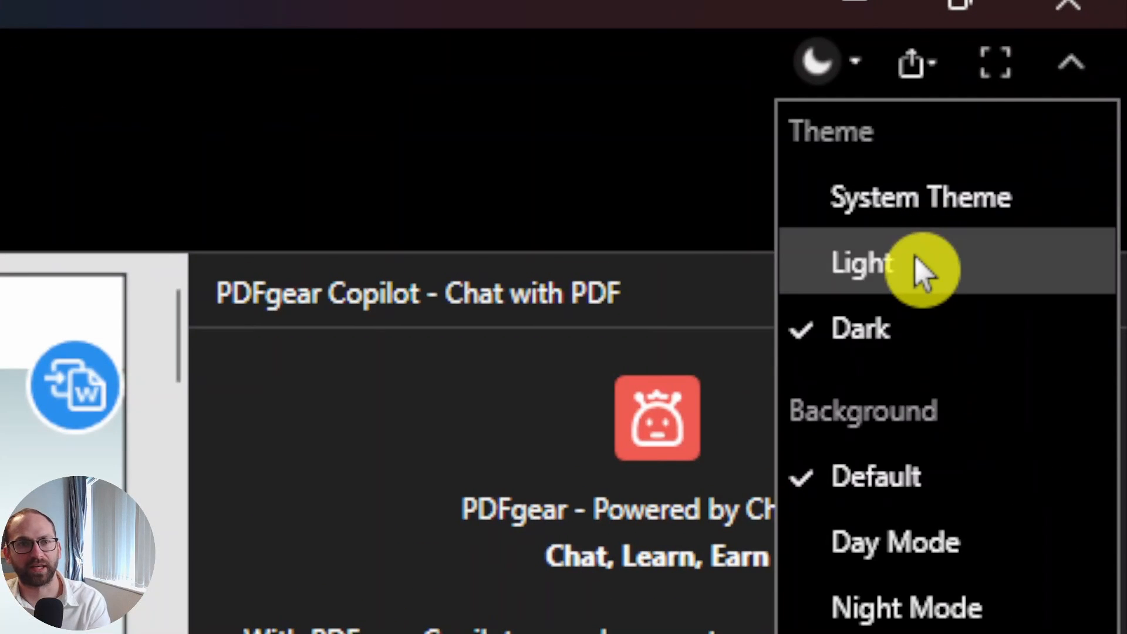
click(916, 260)
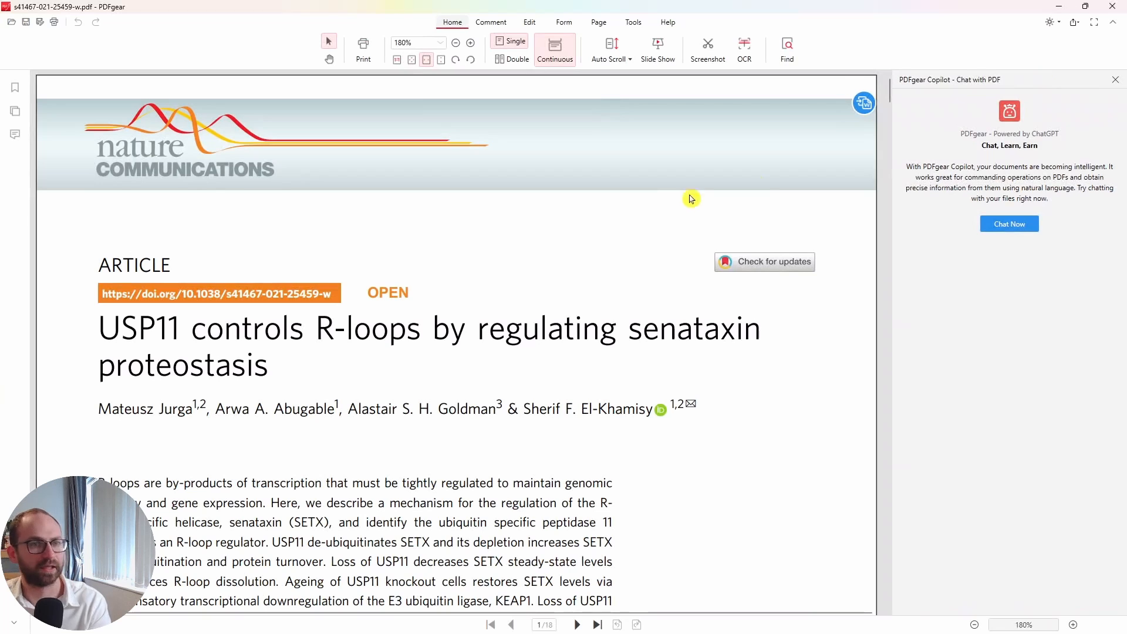
click(1050, 23)
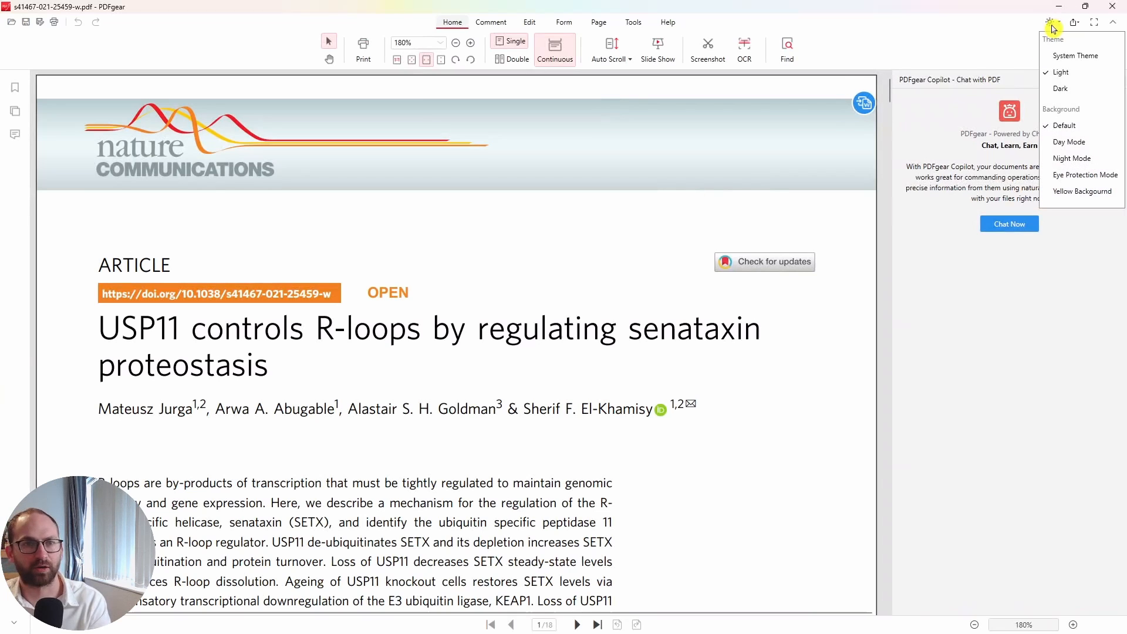
click(1064, 89)
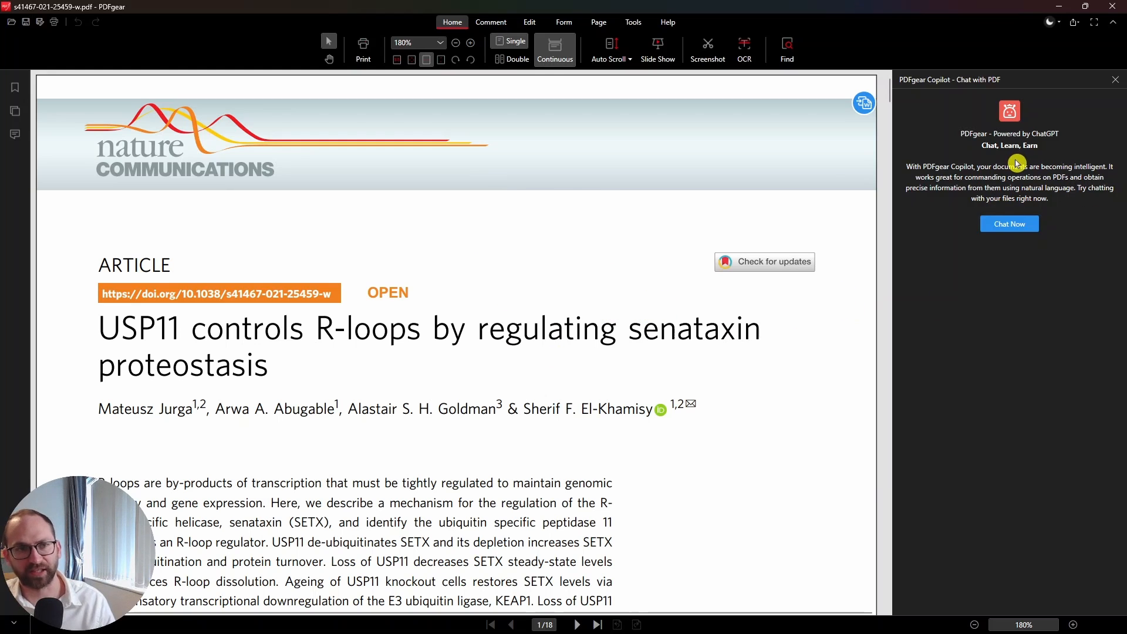
Step: Start a PDFgear Copilot chat, ask it to summarize this PDF file, and read the summary
click(1020, 229)
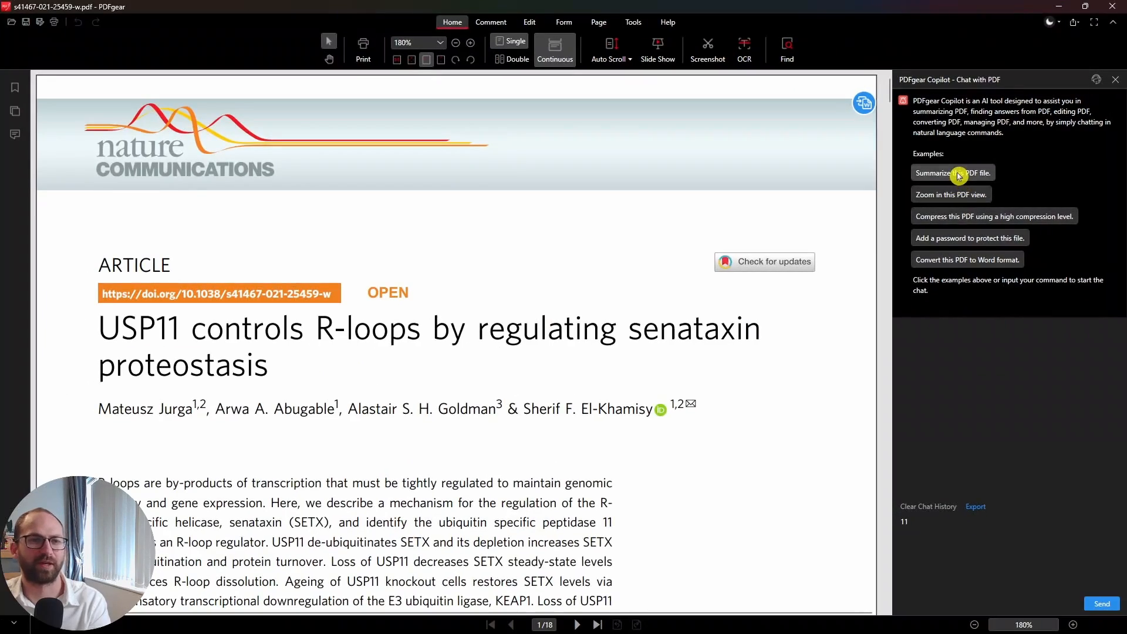
click(570, 287)
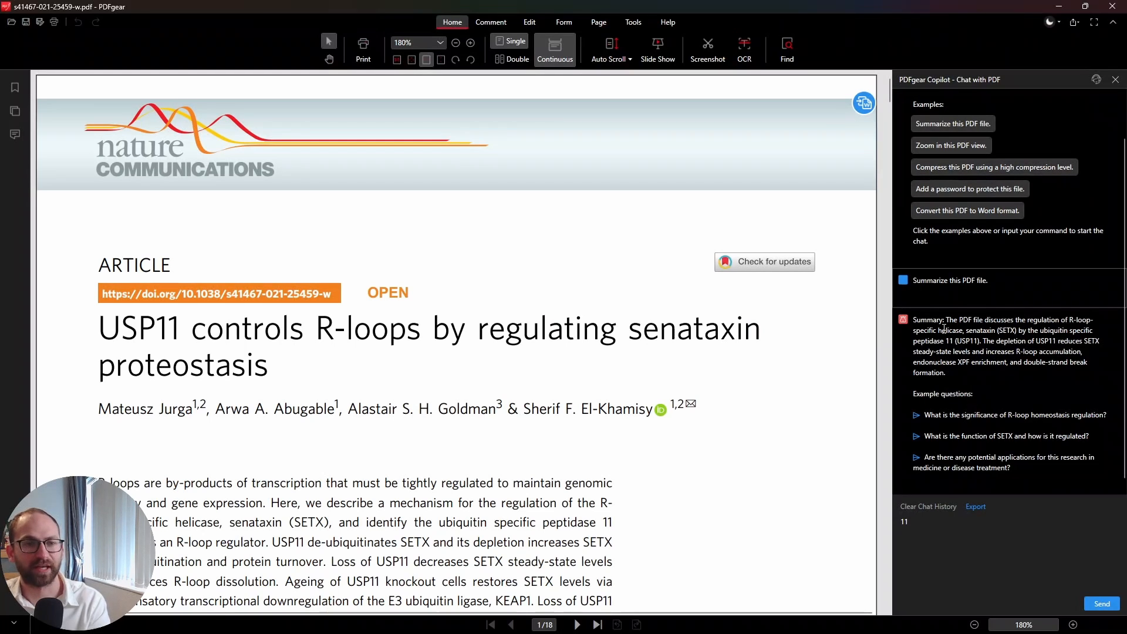
drag(947, 322, 1000, 368)
click(1000, 368)
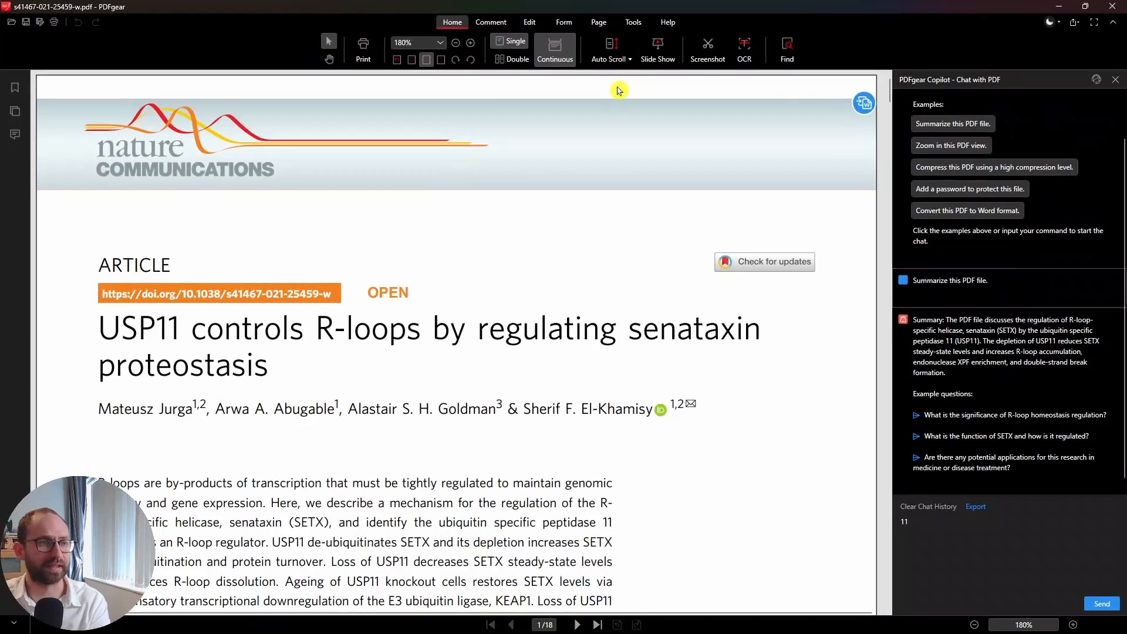
Step: Auto-scroll the document at speed 4, stop the scrolling, and return to the start of page 1
click(627, 59)
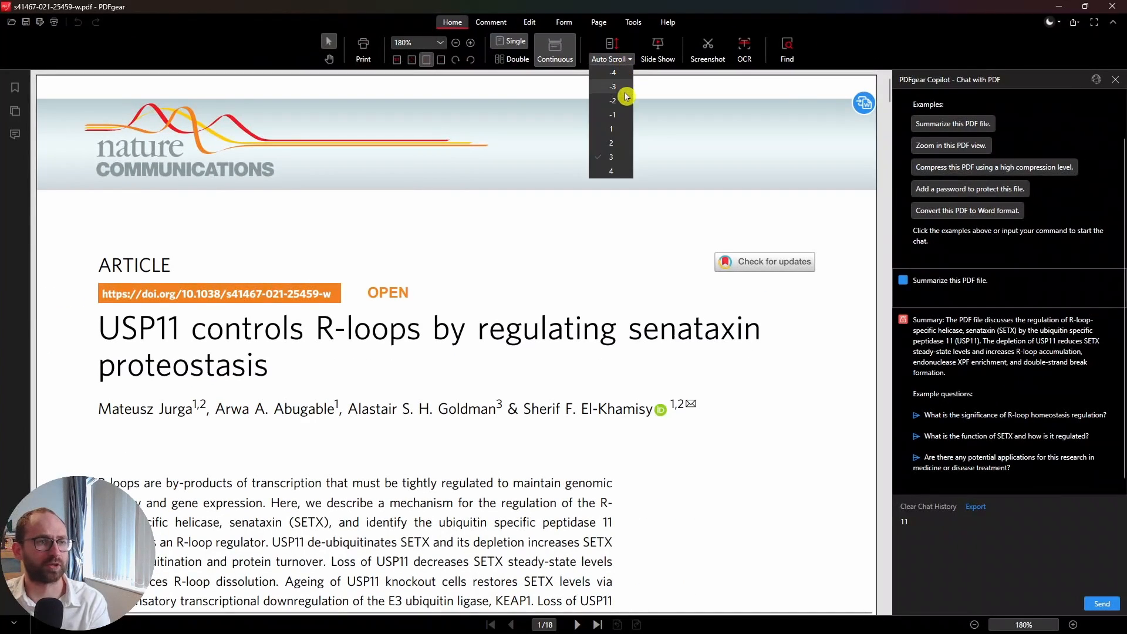
click(614, 171)
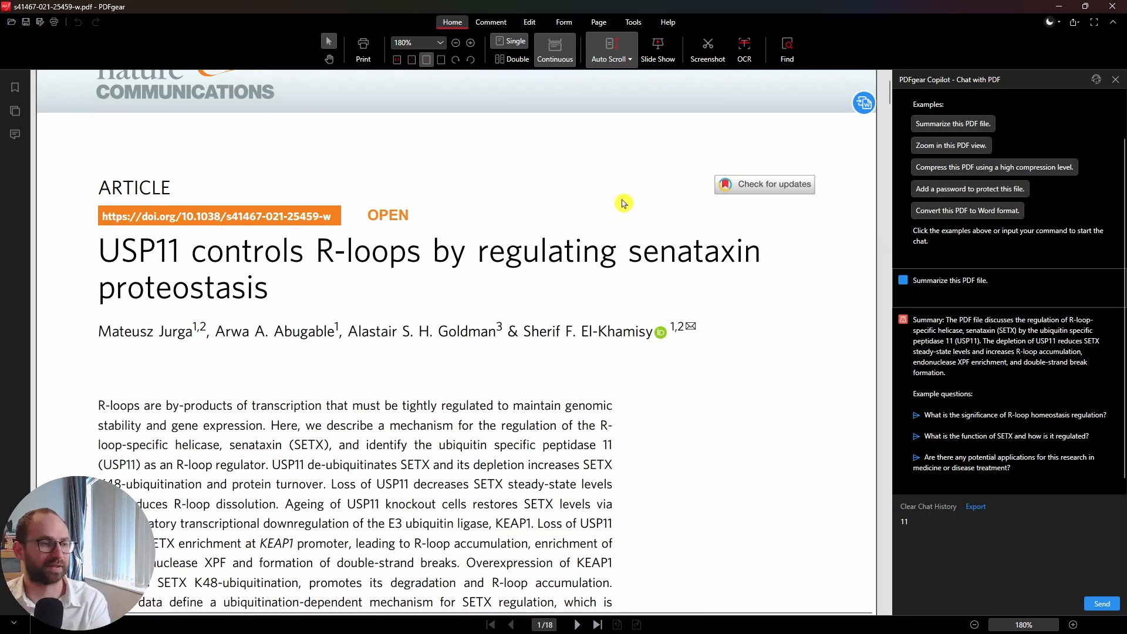
click(609, 42)
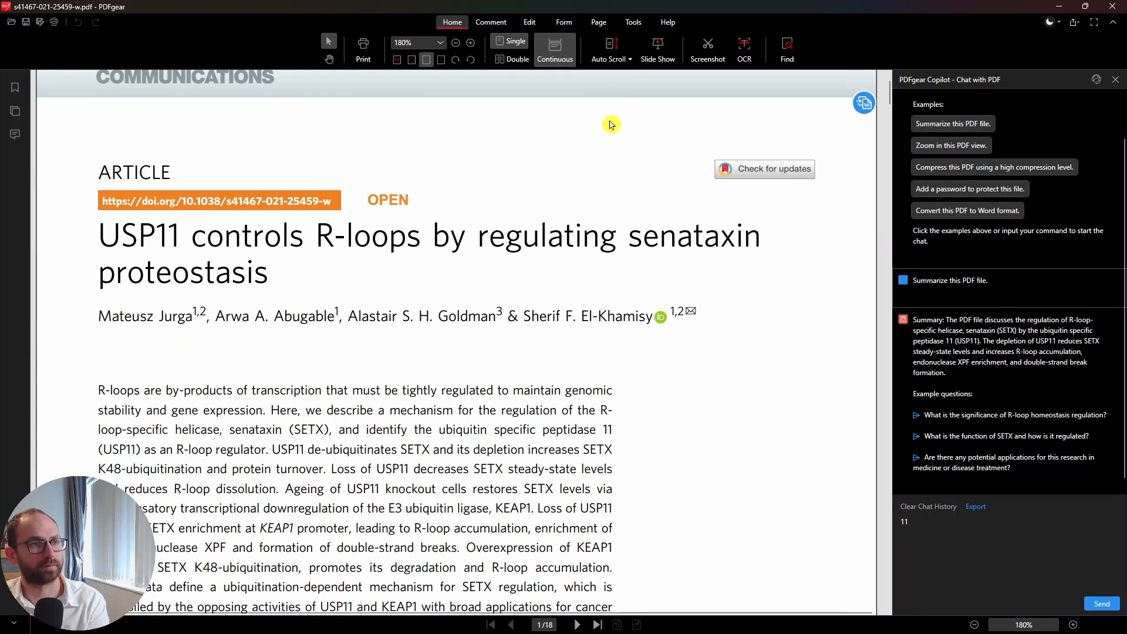
scroll(614, 130, up, 2)
scroll(613, 130, up, 1)
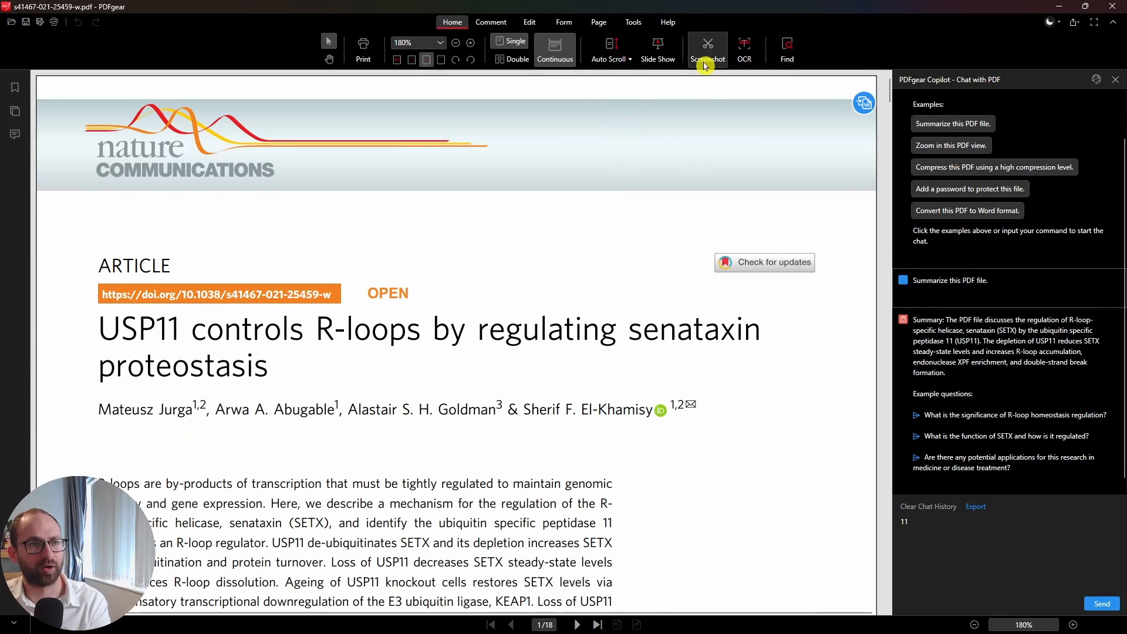
Step: Extract the text of the nature COMMUNICATIONS logo with OCR, and close the result without saving it
click(745, 57)
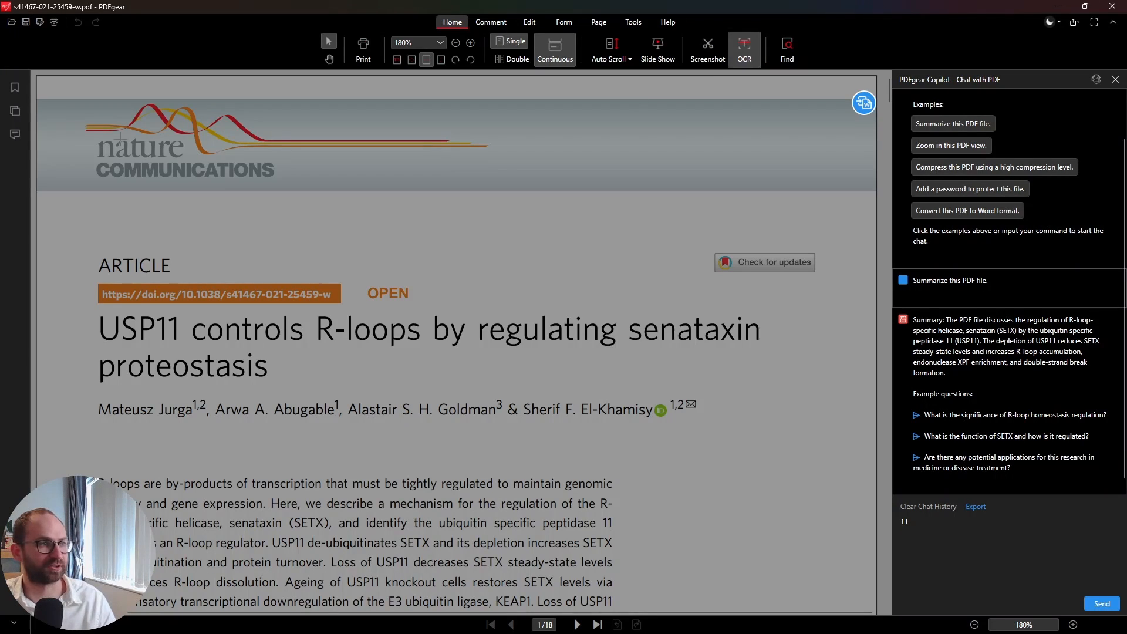
drag(92, 136, 285, 192)
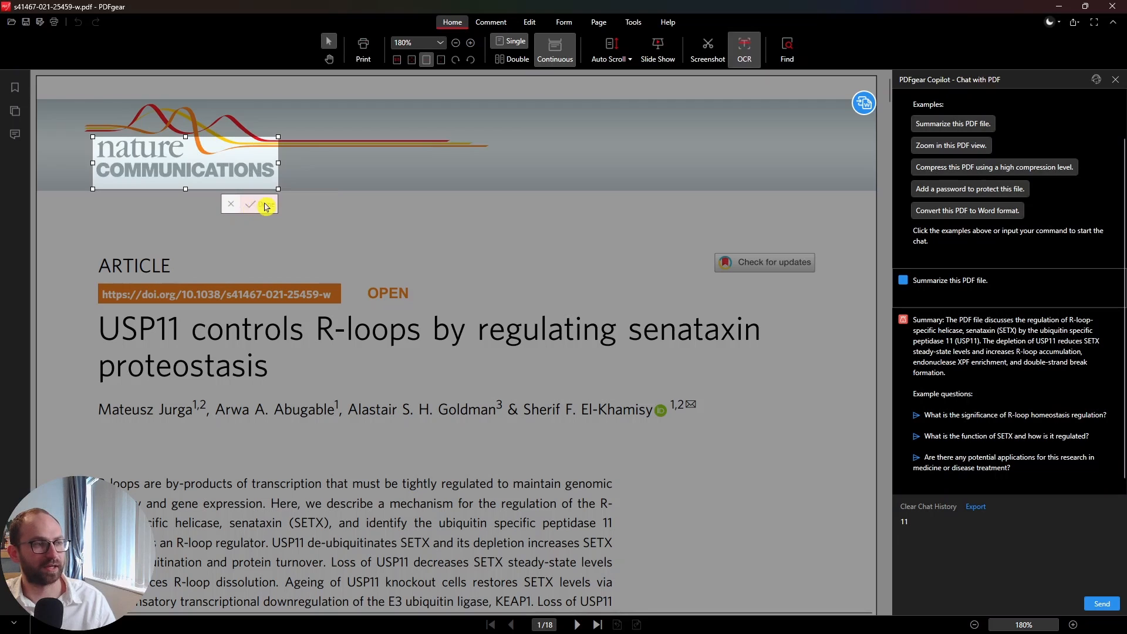
click(266, 205)
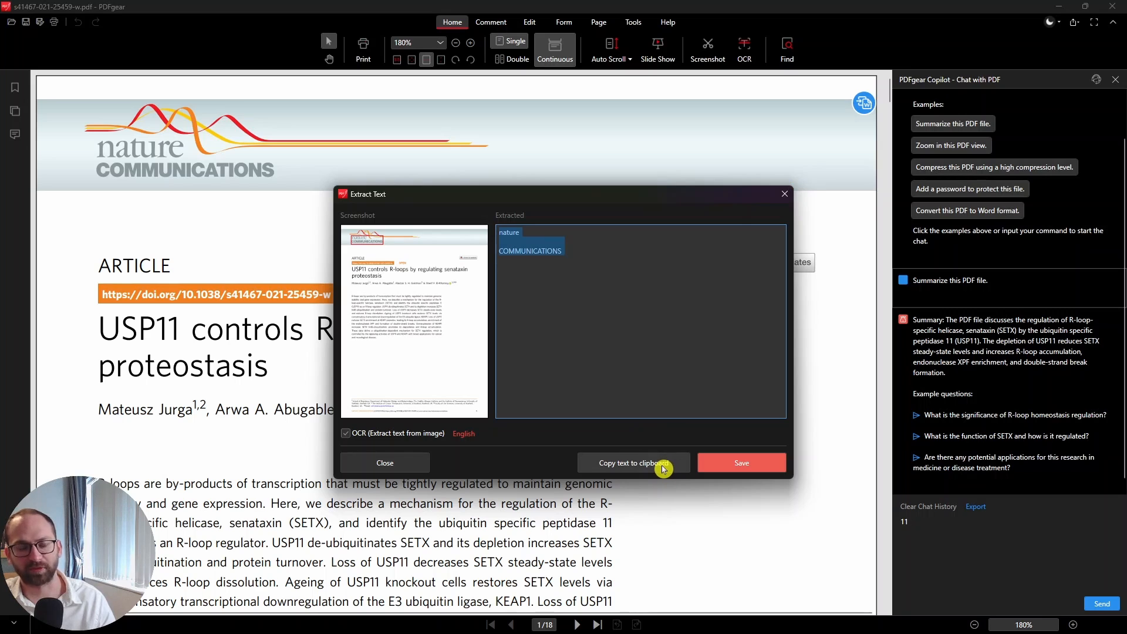
click(785, 194)
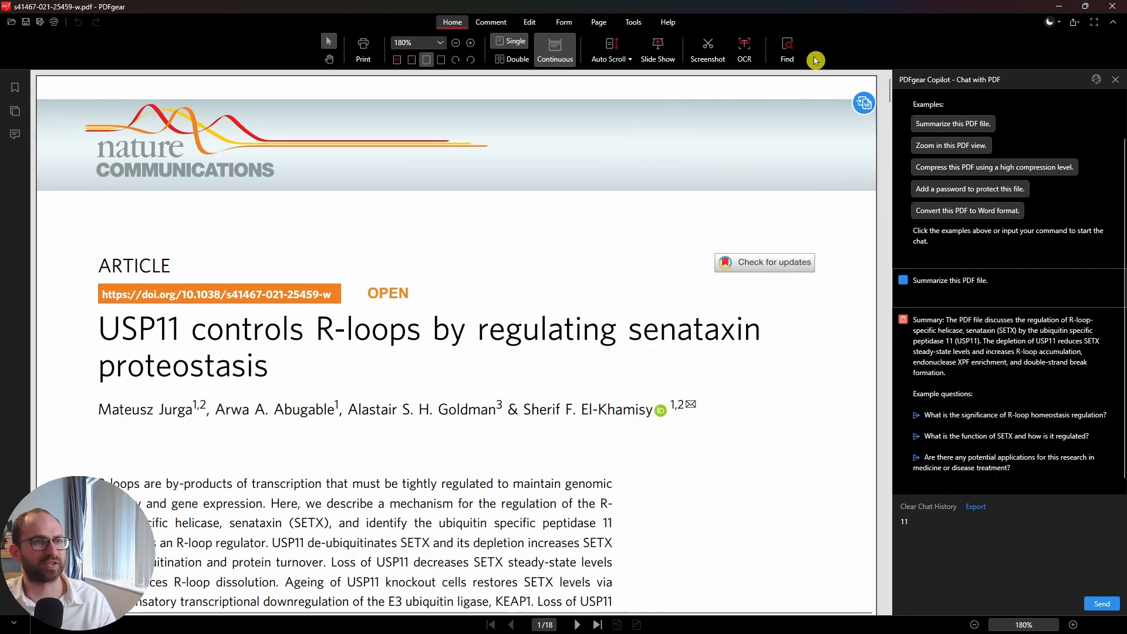
Step: Place a preset Draft stamp in the banner of page 1, beside the journal logo, and enlarge it
click(493, 24)
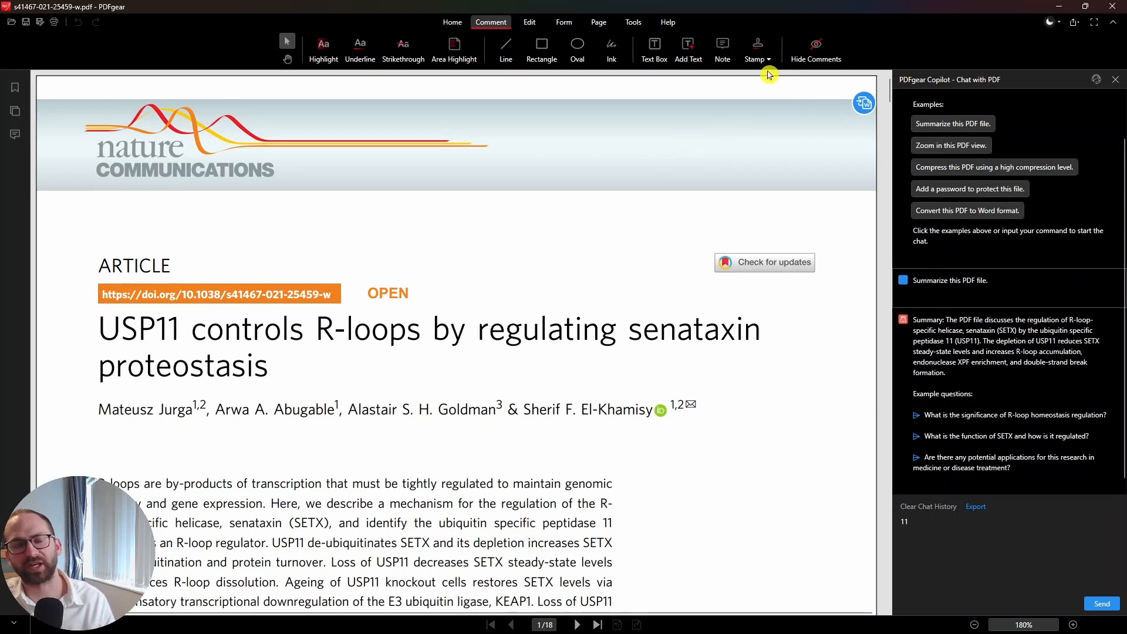
click(765, 58)
mouse_move(769, 73)
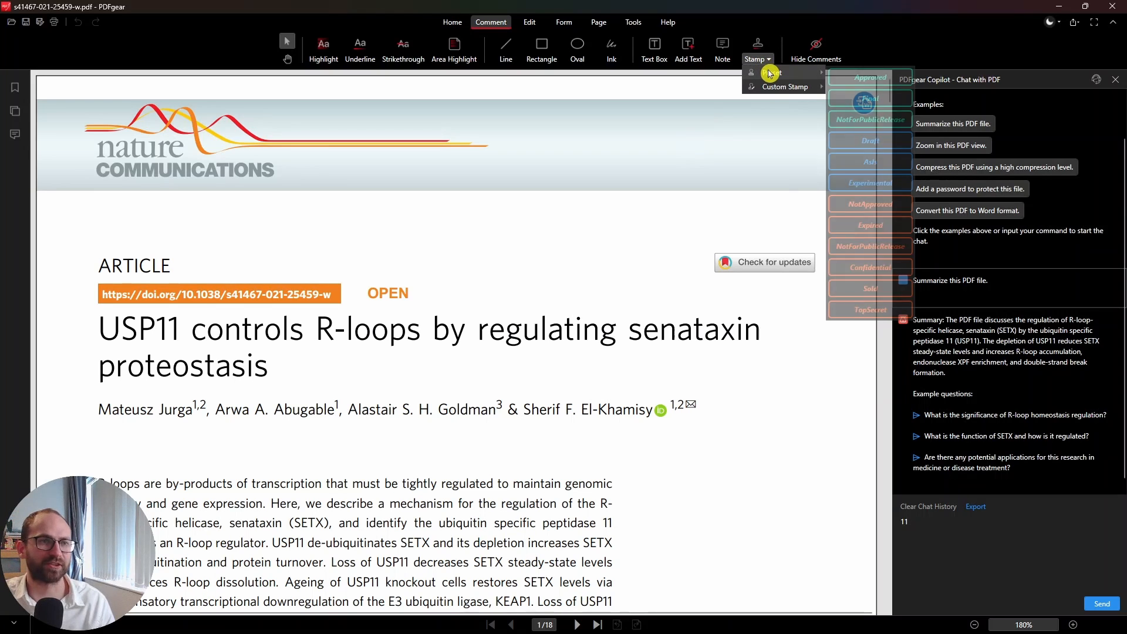
click(881, 146)
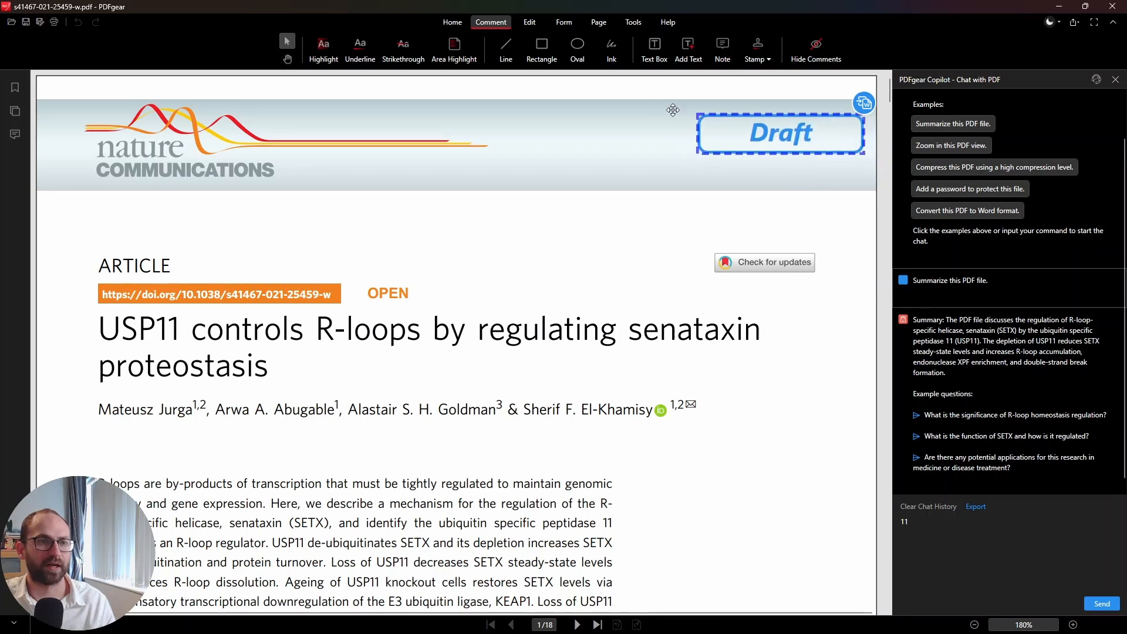
click(624, 125)
key(Delete)
click(594, 129)
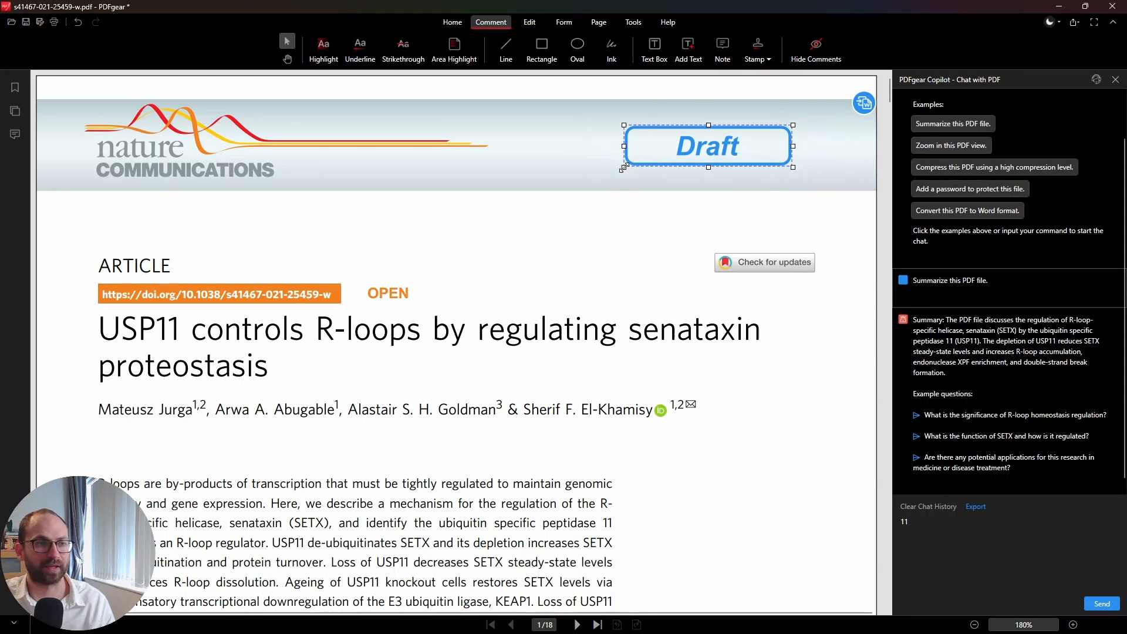
drag(623, 168, 581, 179)
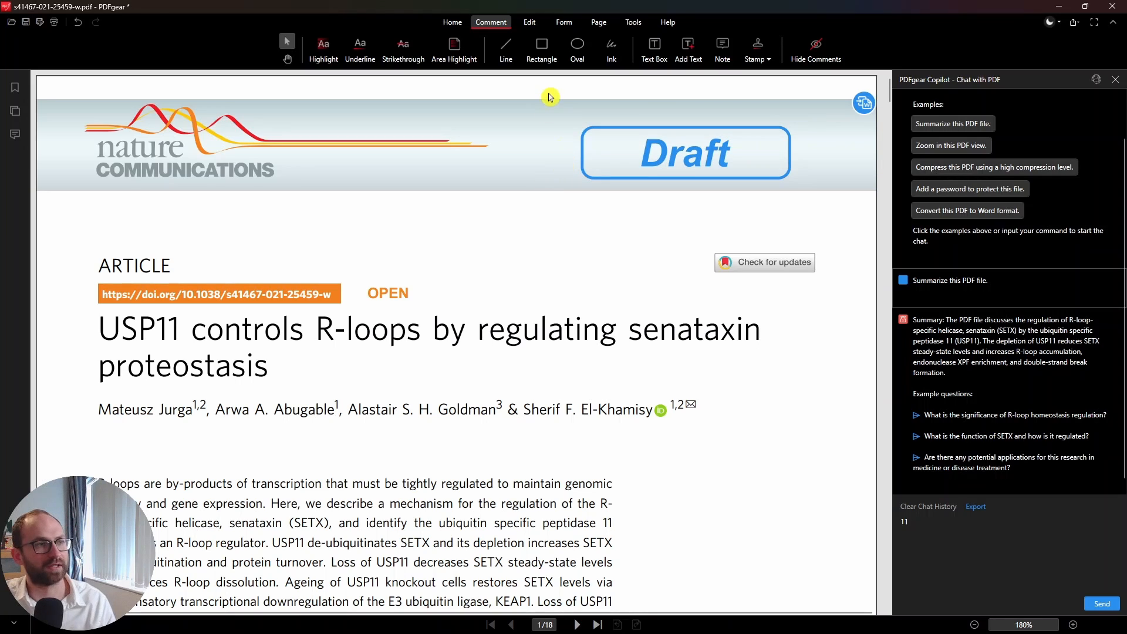
Step: Edit the article title on page 1 by appending "kldskfldskf" to "proteostasis", and exit text editing keeping the change
click(530, 25)
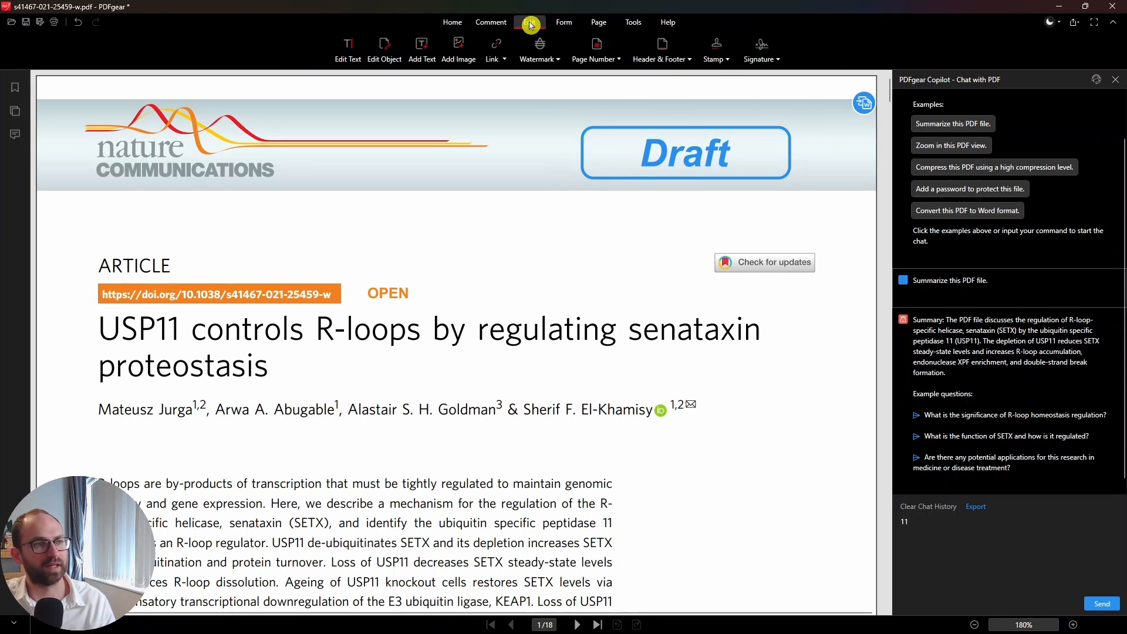
click(356, 62)
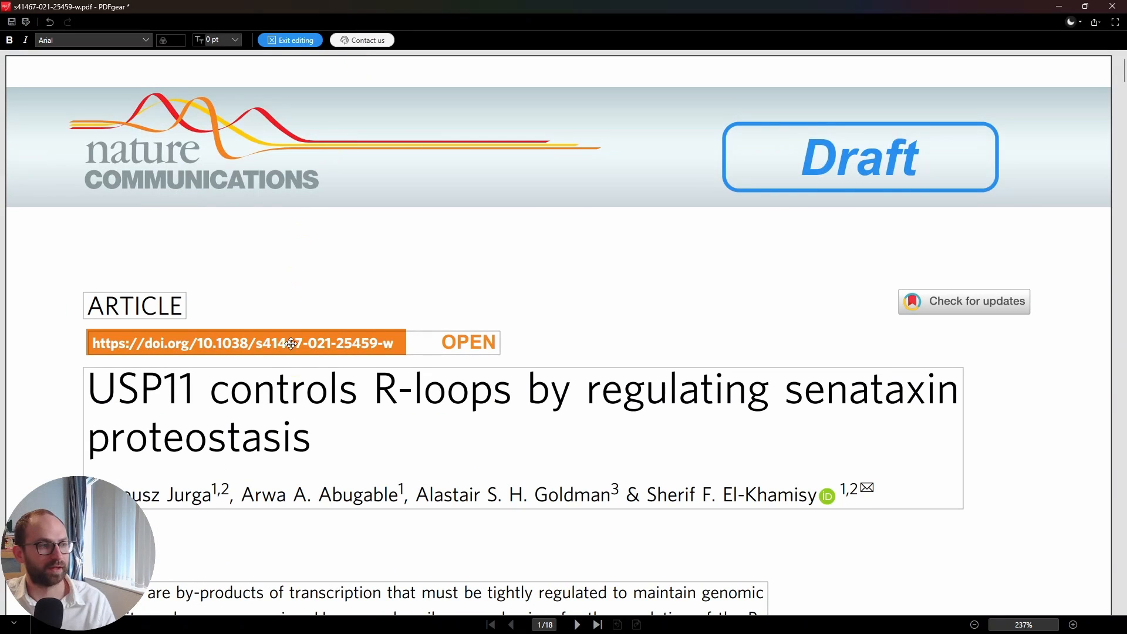
click(312, 443)
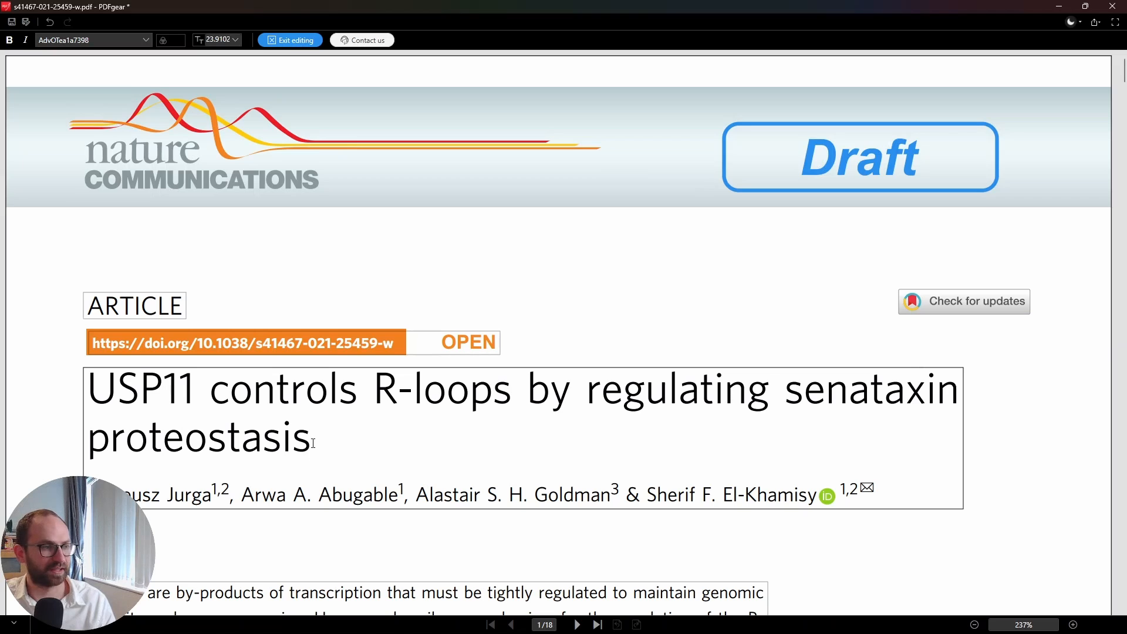
drag(303, 438, 279, 424)
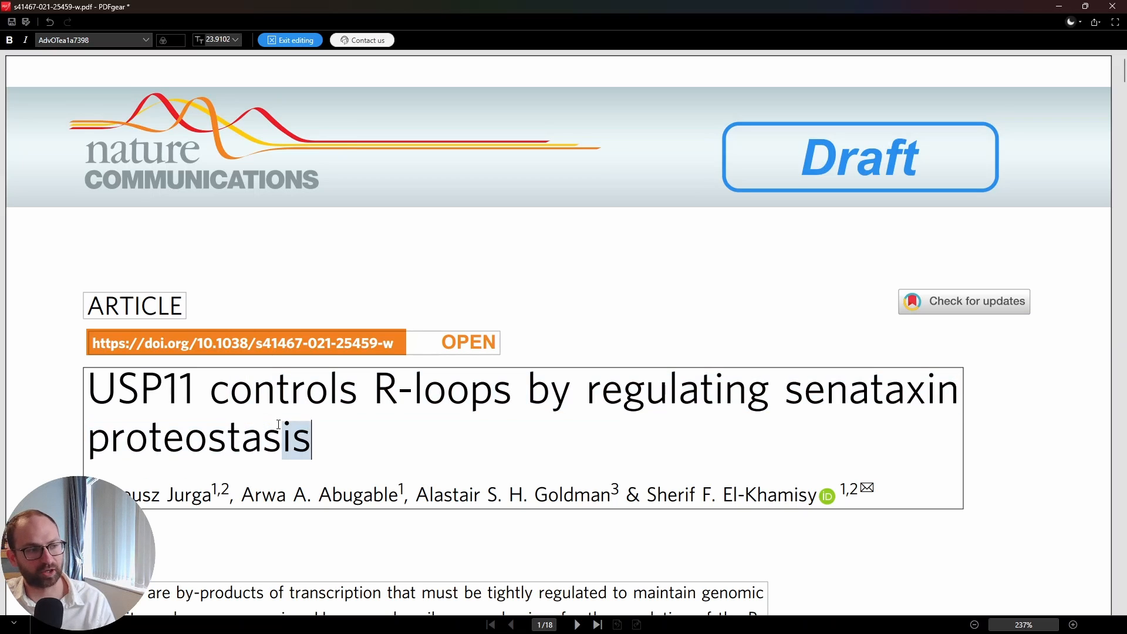
click(310, 444)
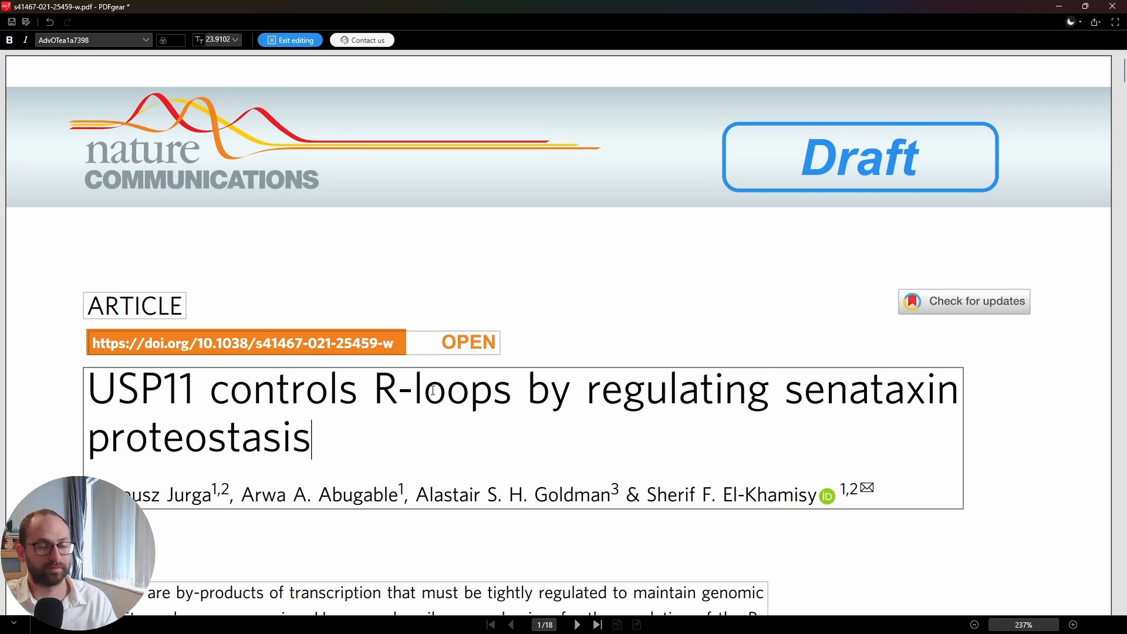
text(skldskfldskf)
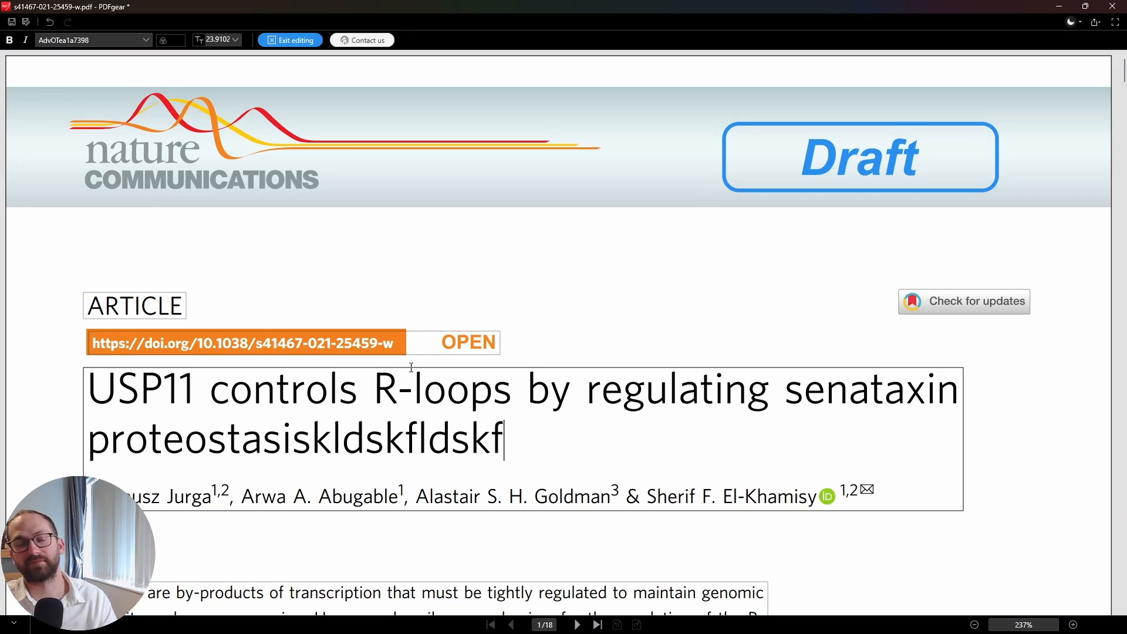
click(589, 261)
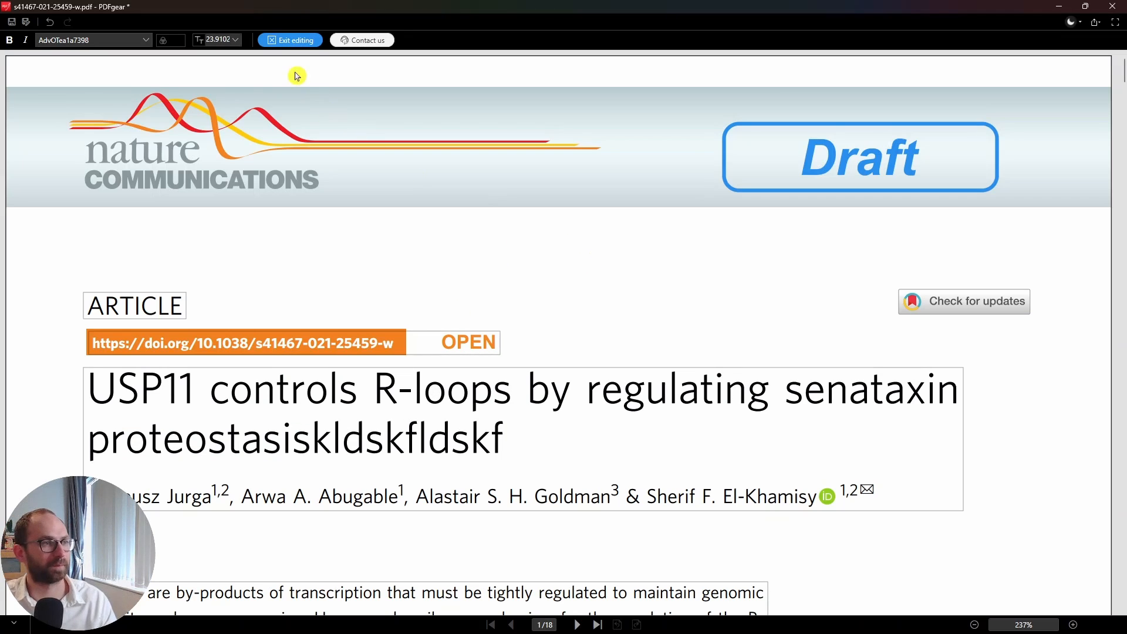
click(300, 44)
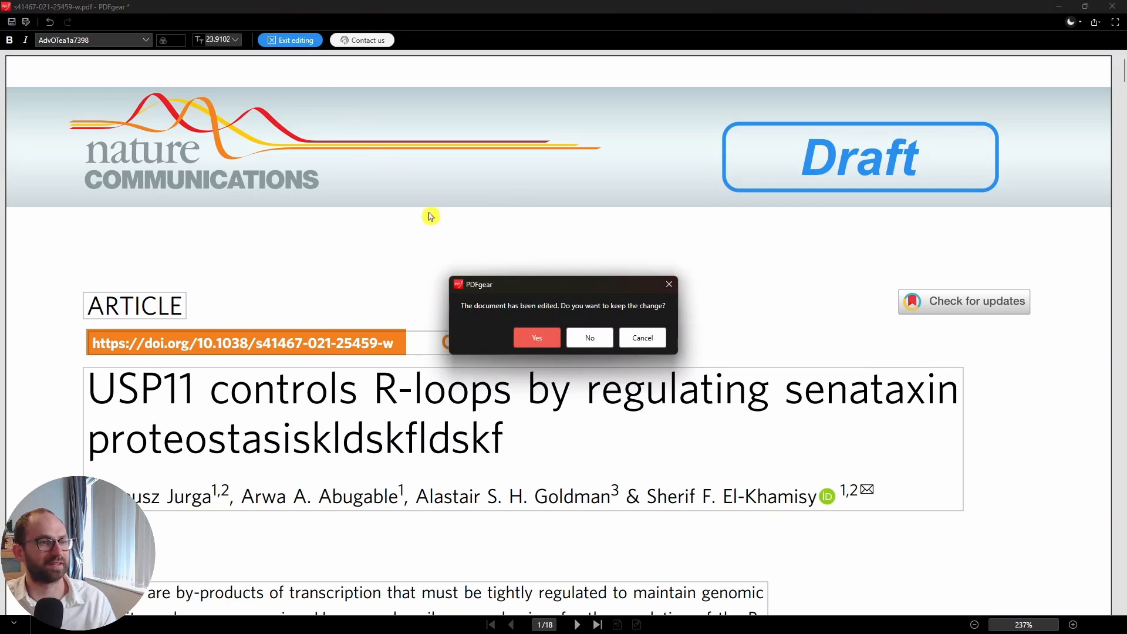
click(529, 337)
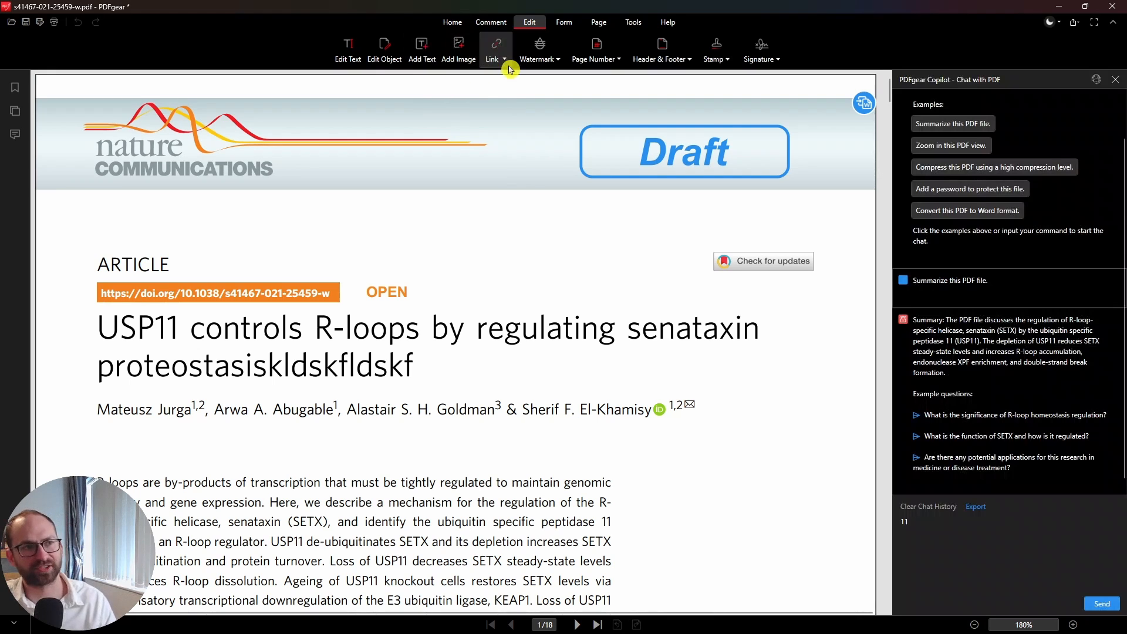
Step: Add a "Draft" text watermark to the current page at 45° rotation and 50% opacity, centred
click(556, 61)
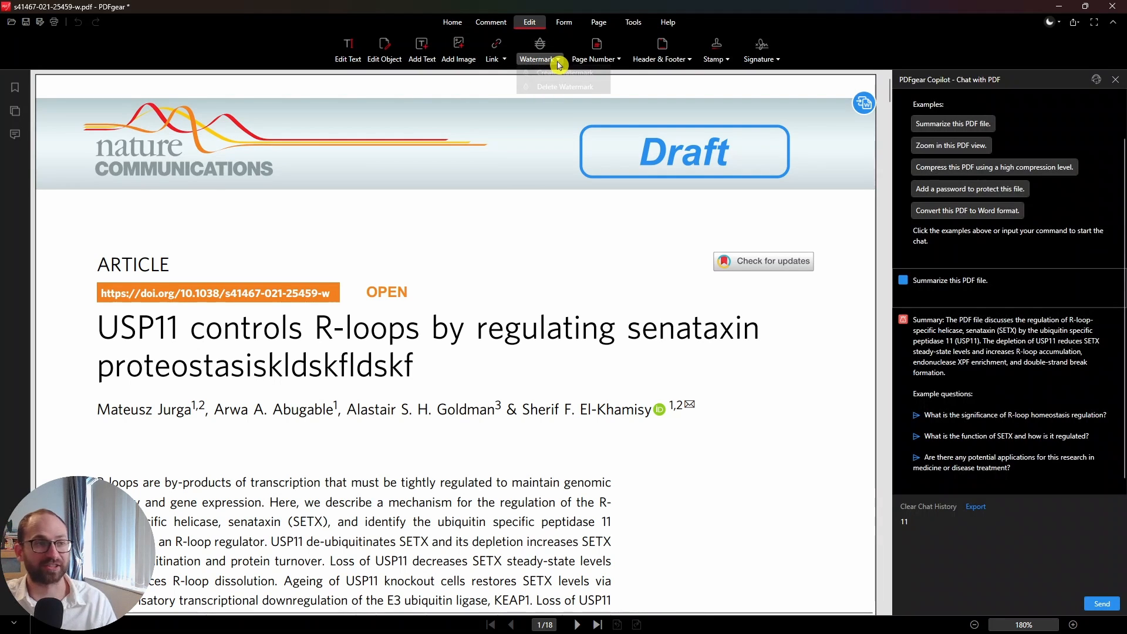
click(560, 77)
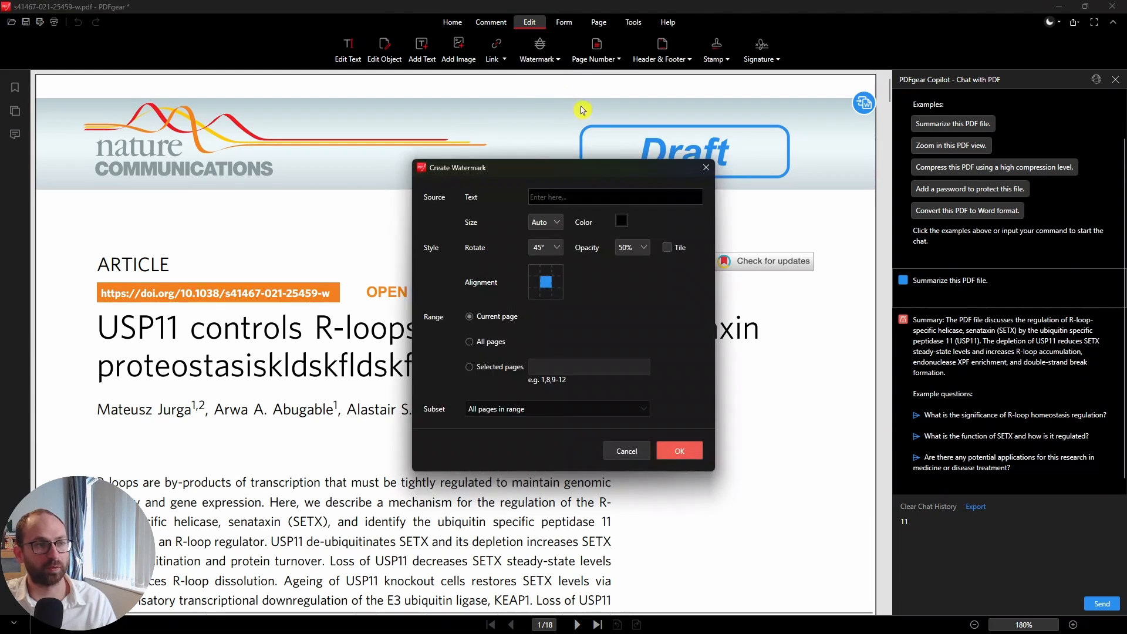
click(567, 199)
text(Draft)
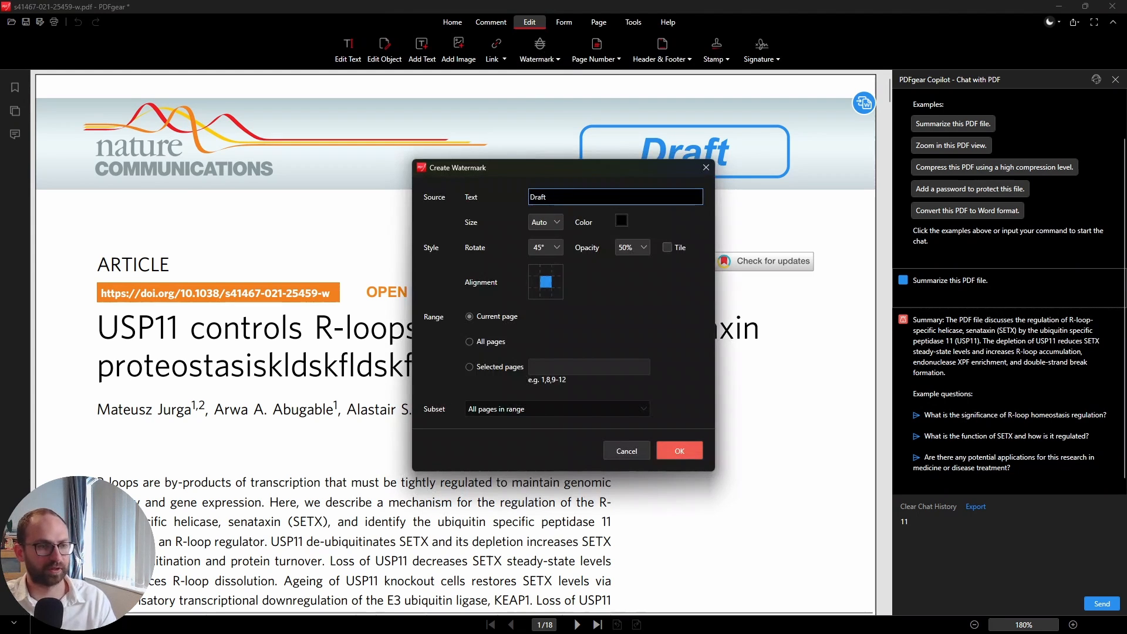
key(Return)
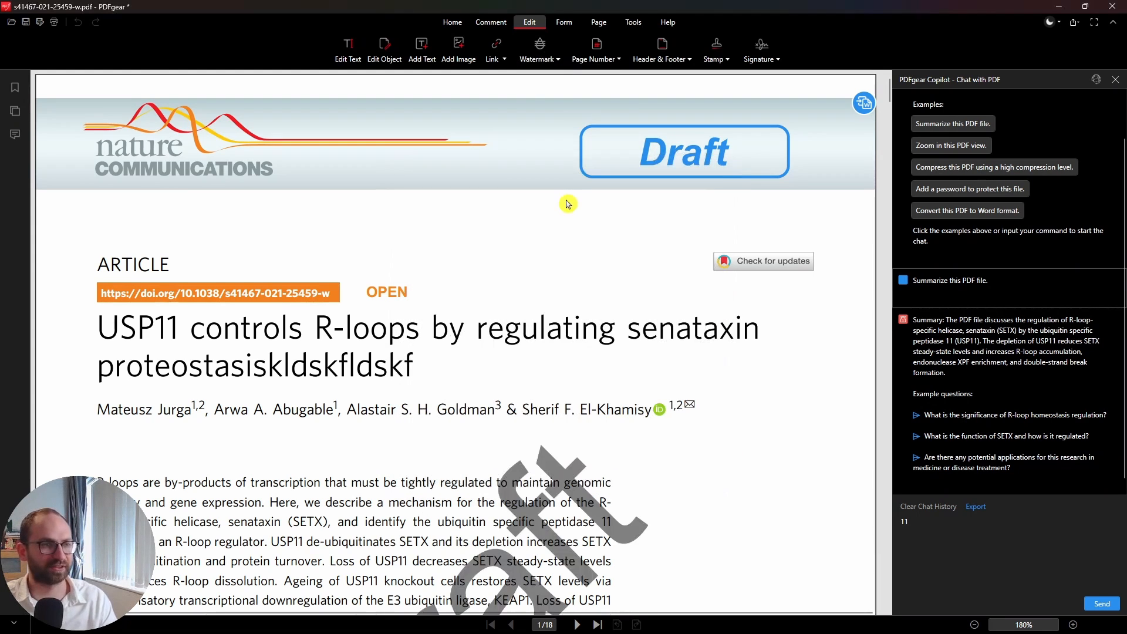
scroll(558, 284, down, 3)
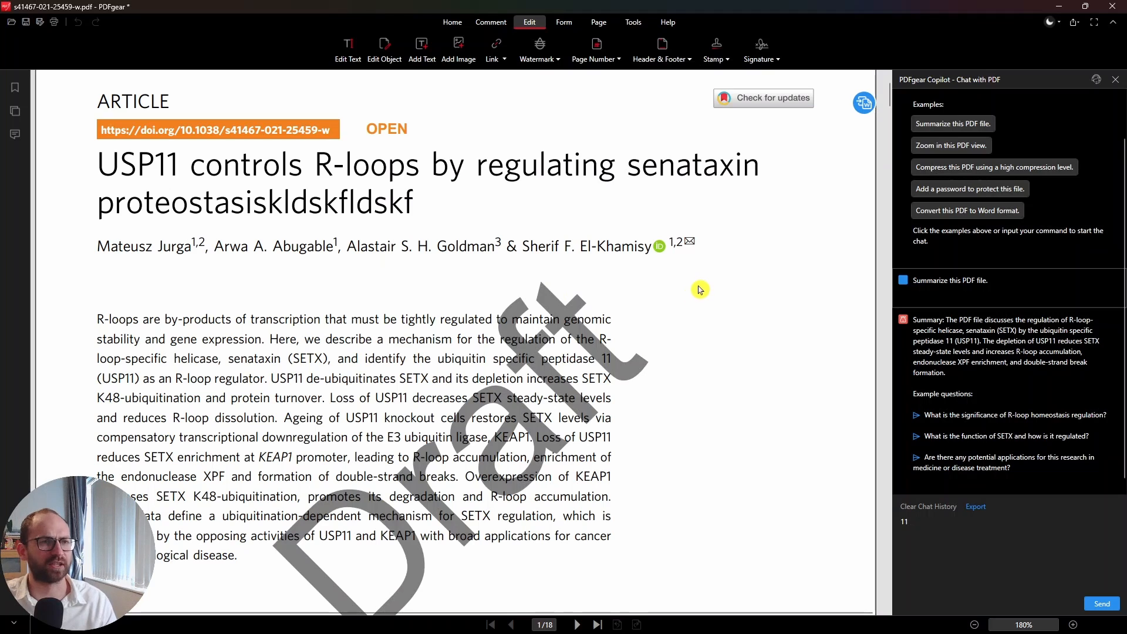
Step: Create a new handwritten signature with a 1pt stroke and place it on page 1 beside the abstract, below the author line
click(764, 59)
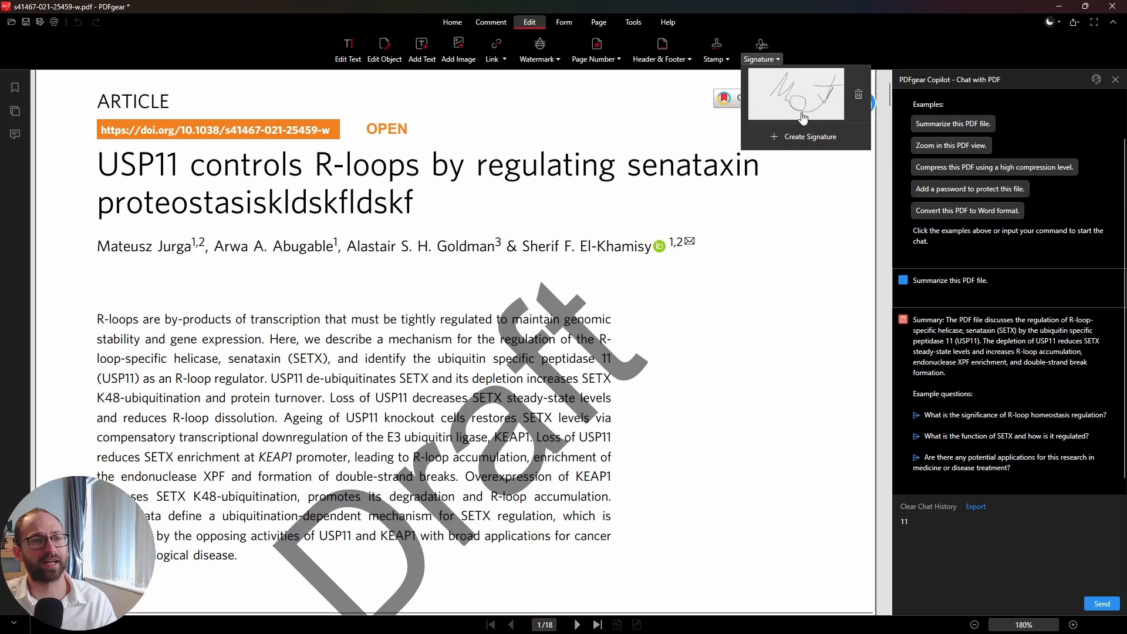
click(806, 141)
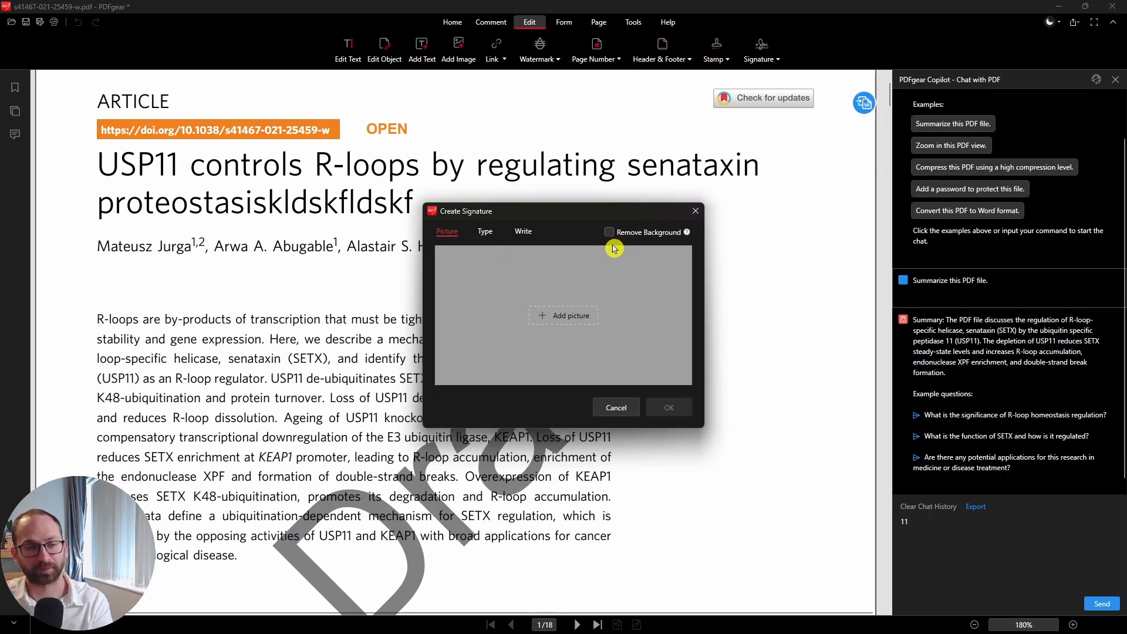
click(523, 232)
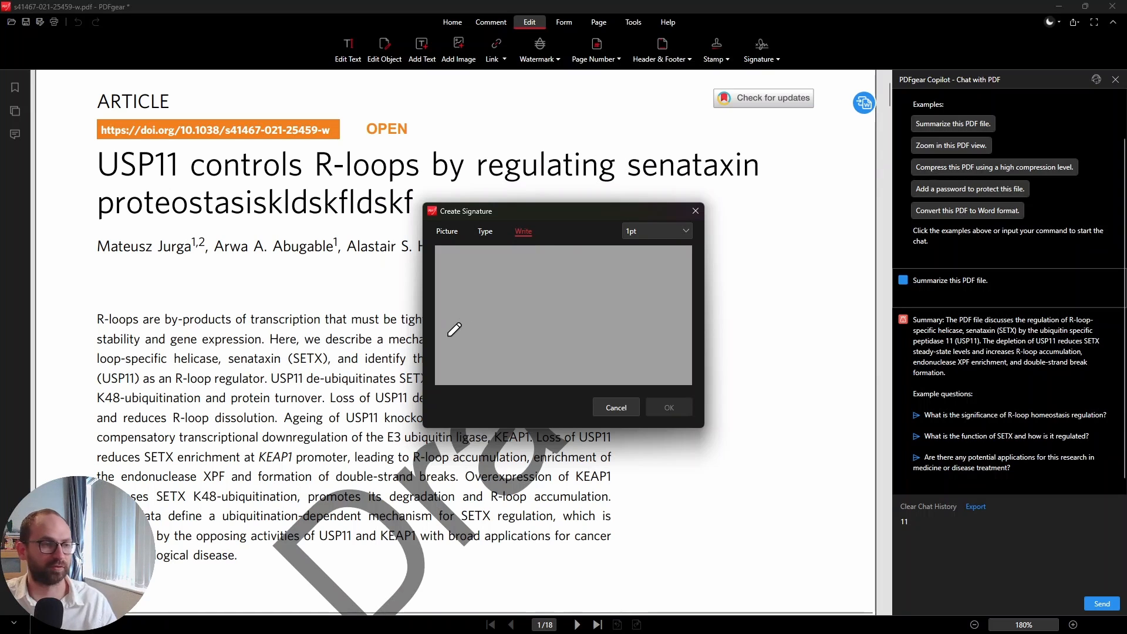
mouse_move(447, 336)
mouse_down()
mouse_move(488, 271)
mouse_move(476, 316)
mouse_move(503, 270)
mouse_up()
mouse_move(504, 302)
mouse_down()
mouse_move(520, 351)
mouse_move(640, 314)
mouse_up()
click(680, 411)
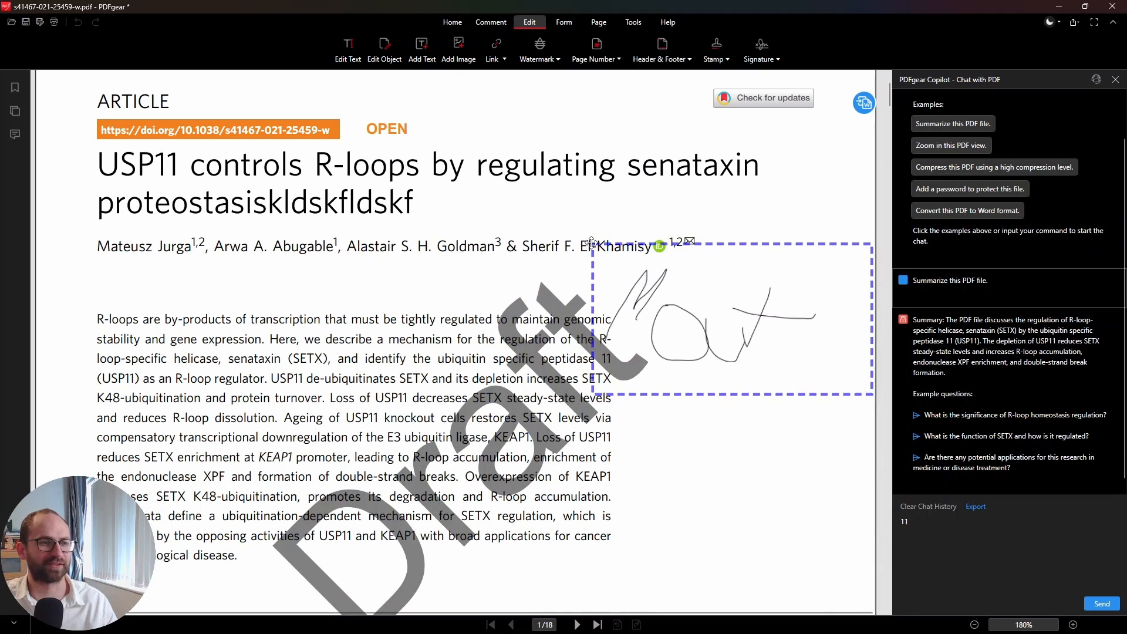
click(592, 242)
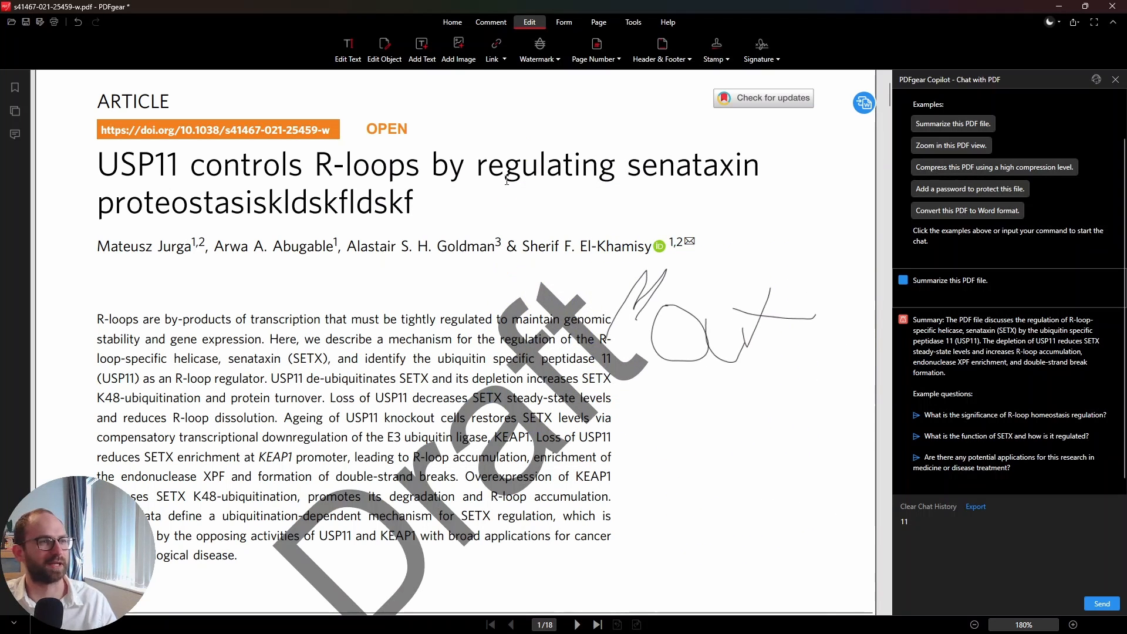
Step: Look over the form-filling tools and the page management view with the thumbnails of all pages
click(562, 24)
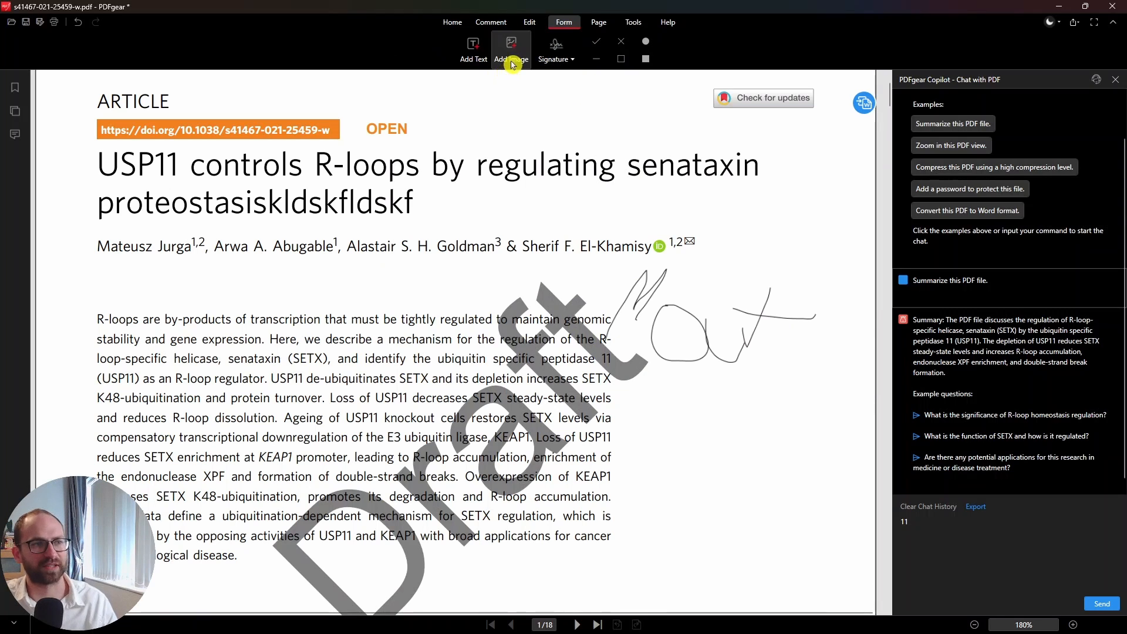
click(603, 25)
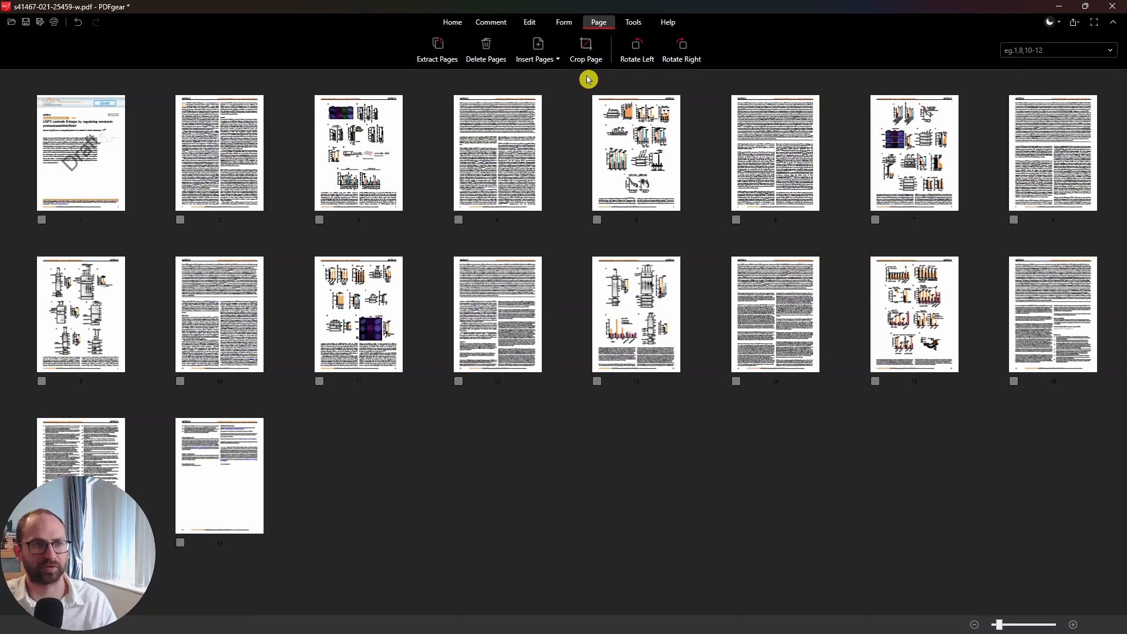
Step: Examine the PDF to Word converter's page range and output options for the signed file, and close it without converting
click(637, 25)
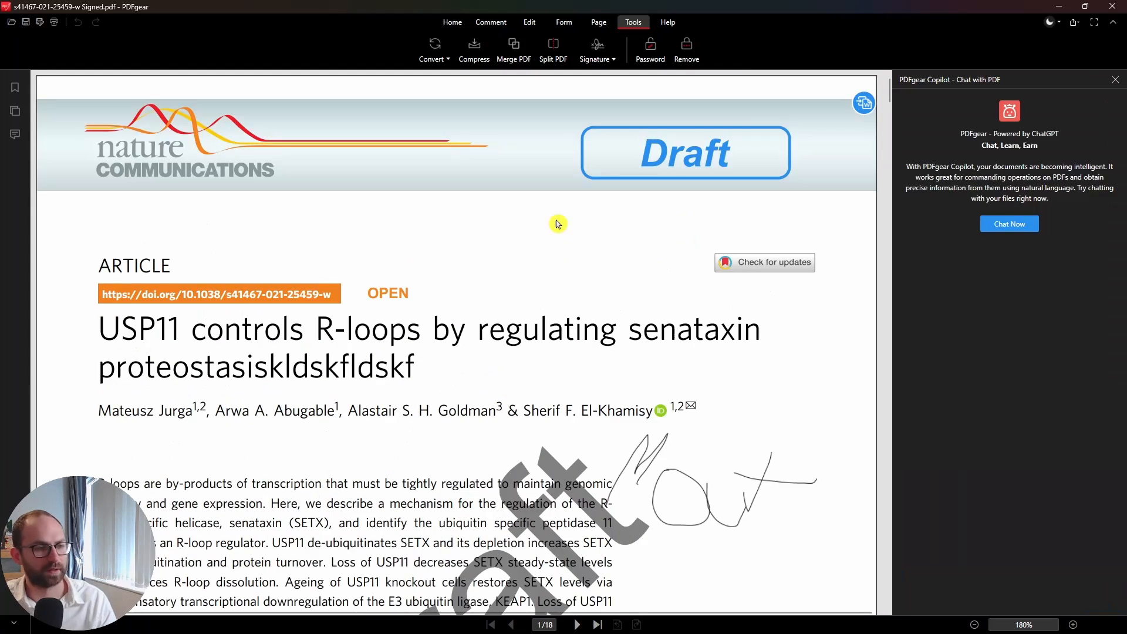
click(446, 59)
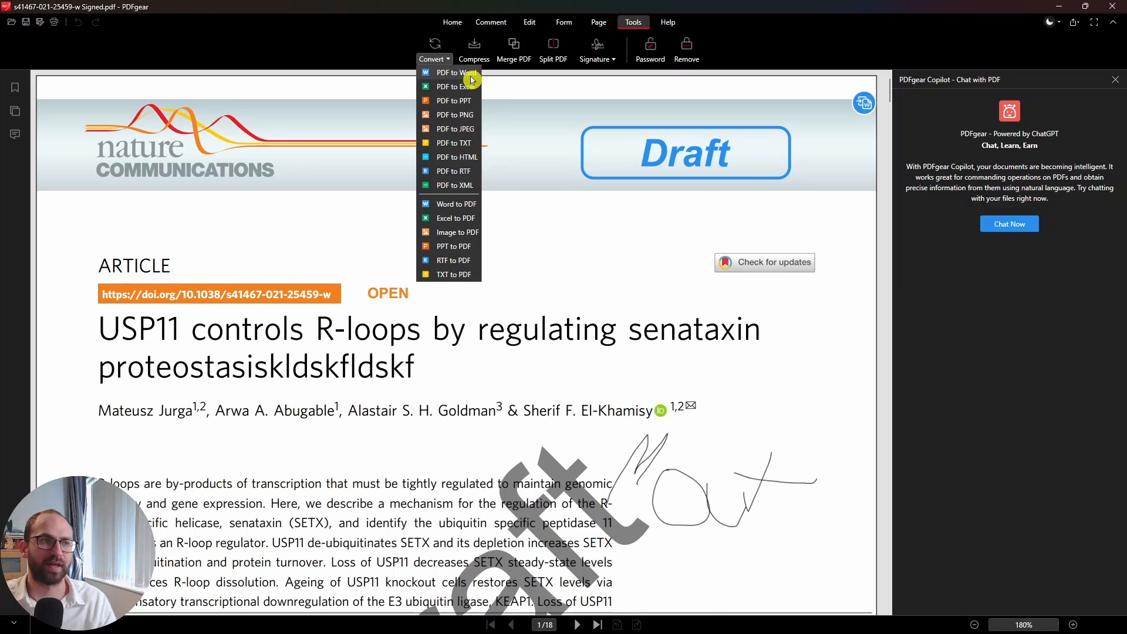
click(469, 77)
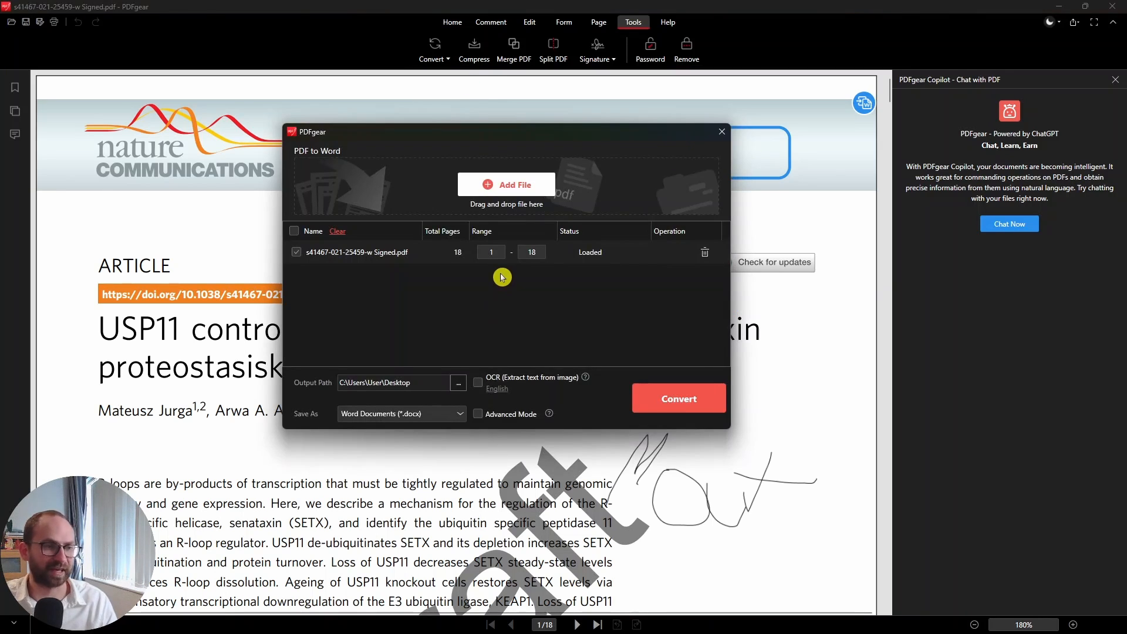
click(491, 251)
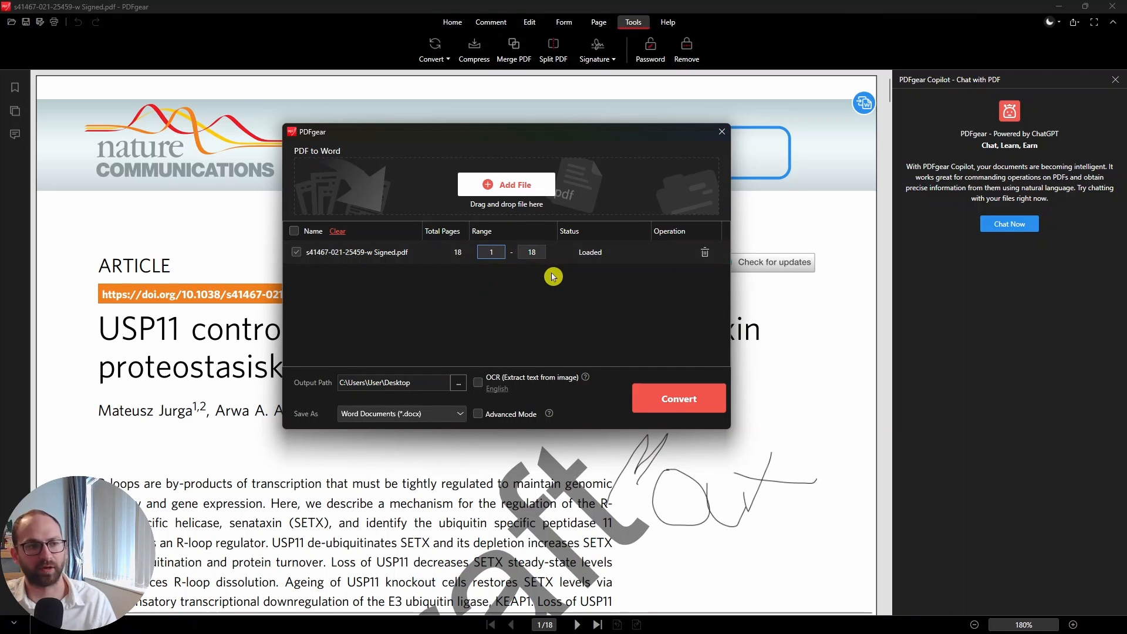
click(725, 135)
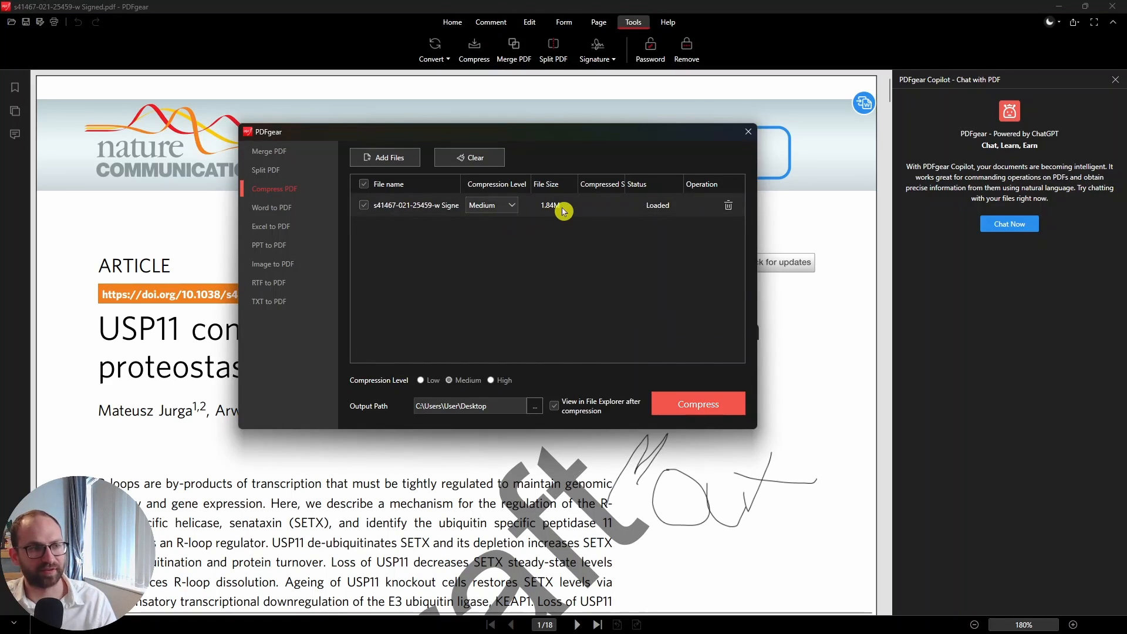
Step: Compress the signed PDF at the High compression level and close the compression tool
click(502, 203)
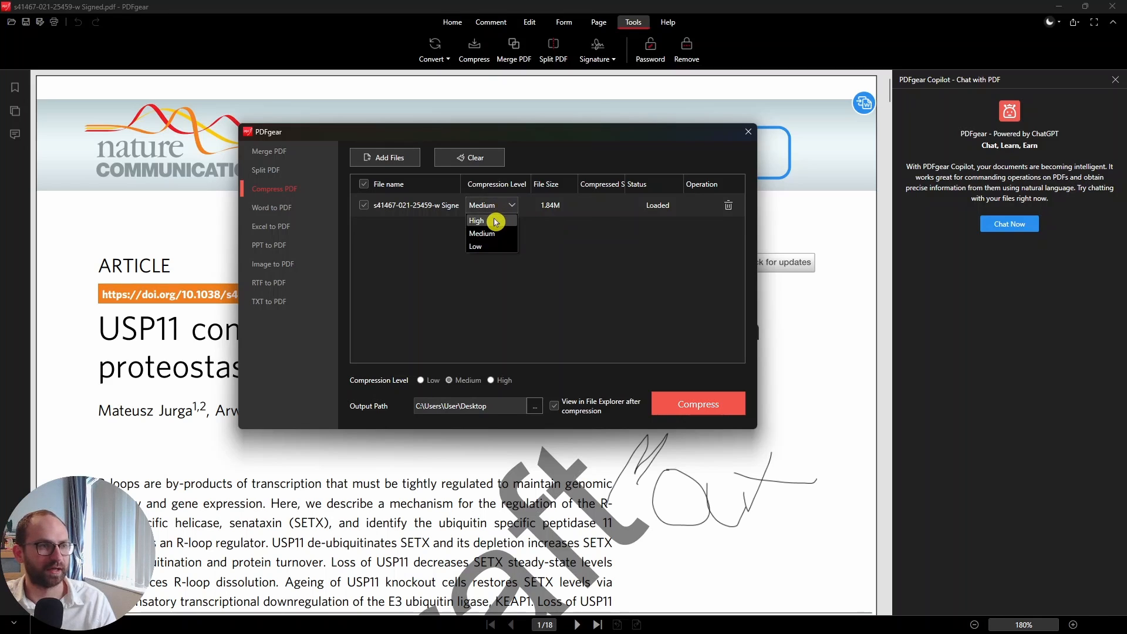
click(495, 219)
click(712, 404)
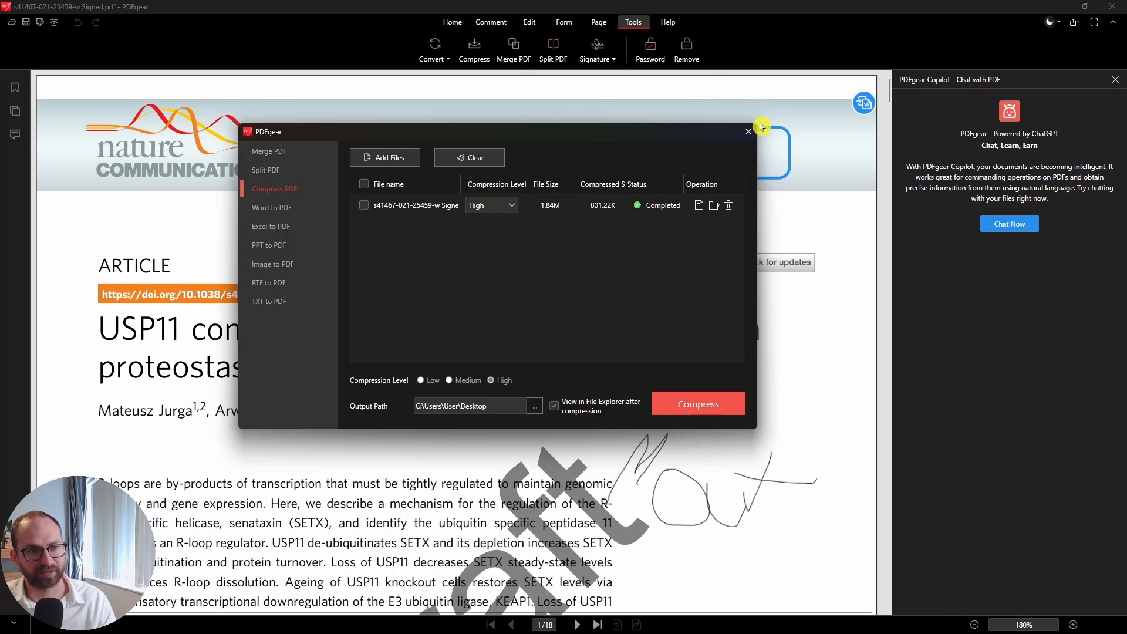
click(748, 138)
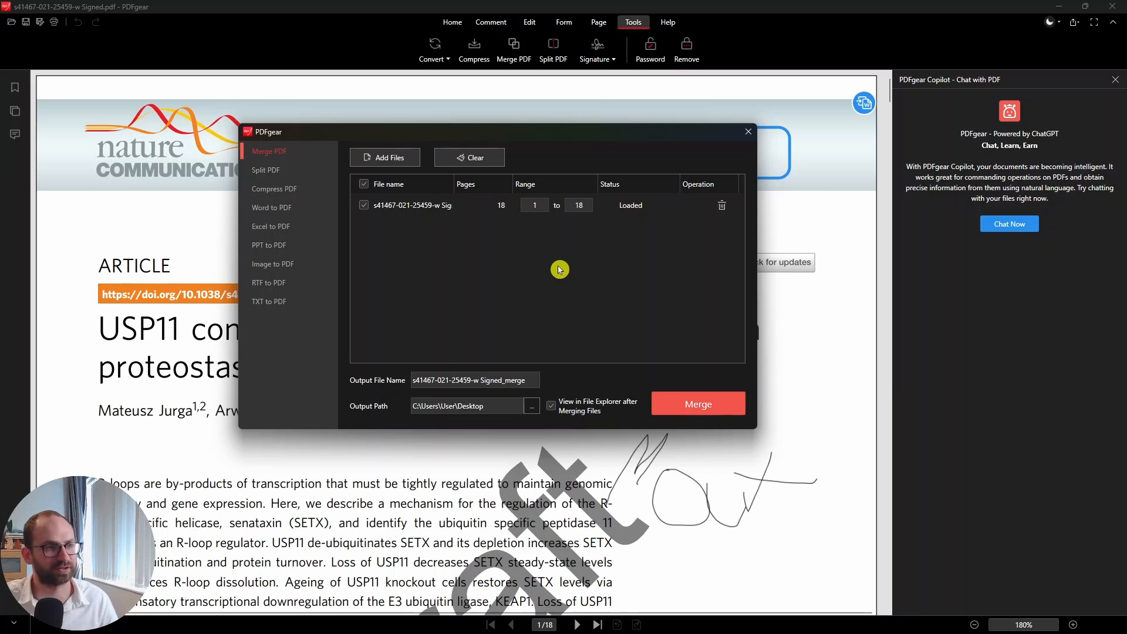
Step: Examine the page range setting for merging PDFs and the custom range mode for splitting, closing each tool without processing the file
click(530, 207)
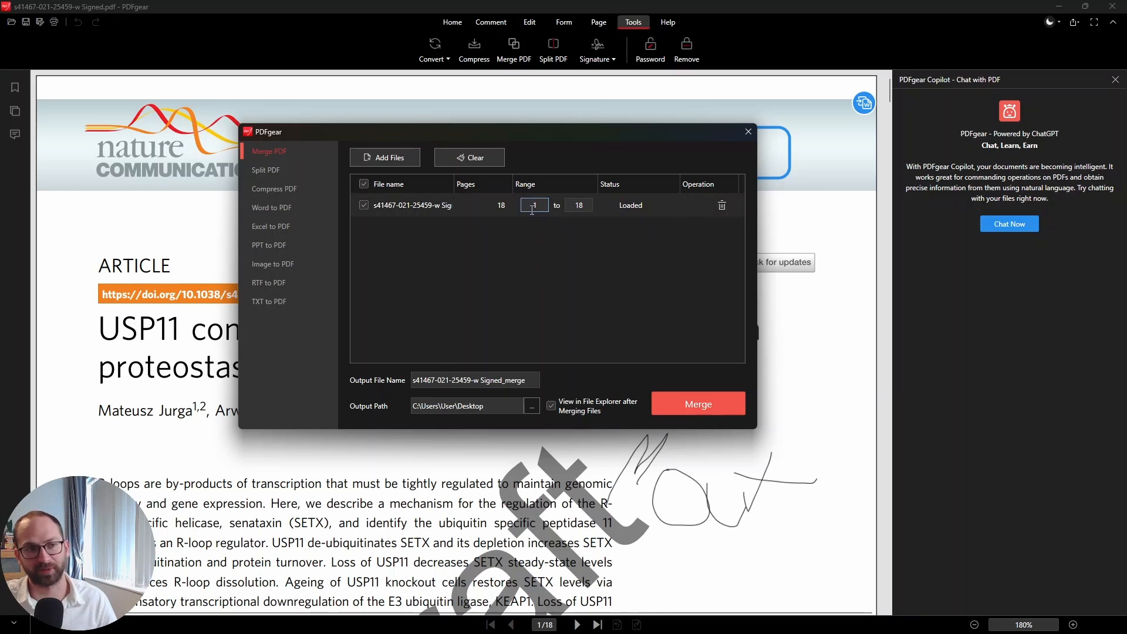
click(534, 222)
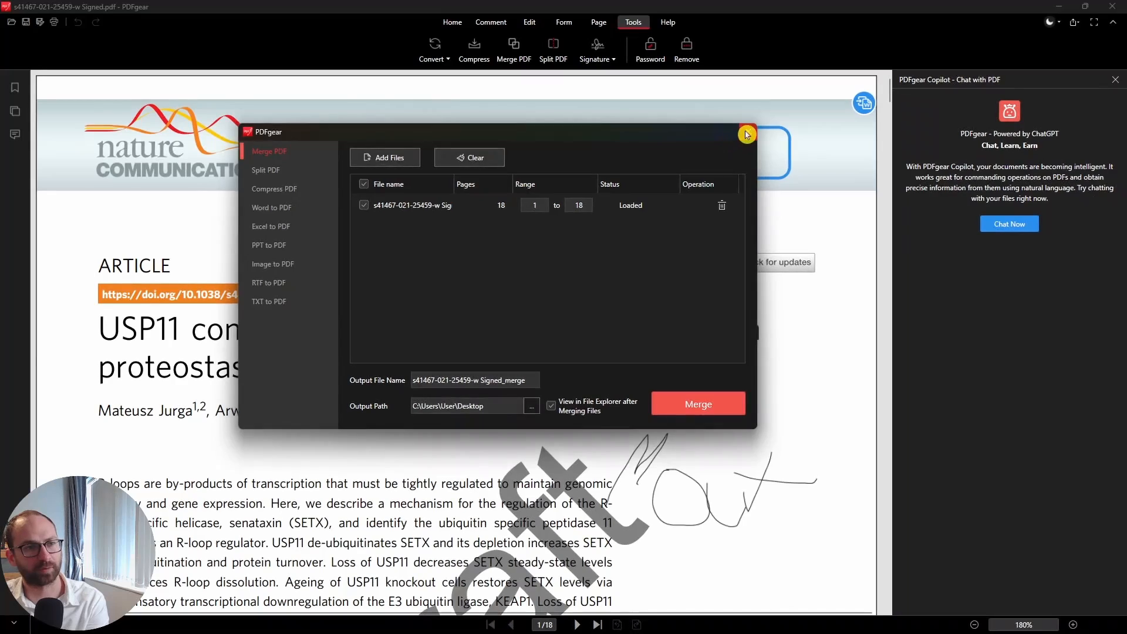
click(749, 131)
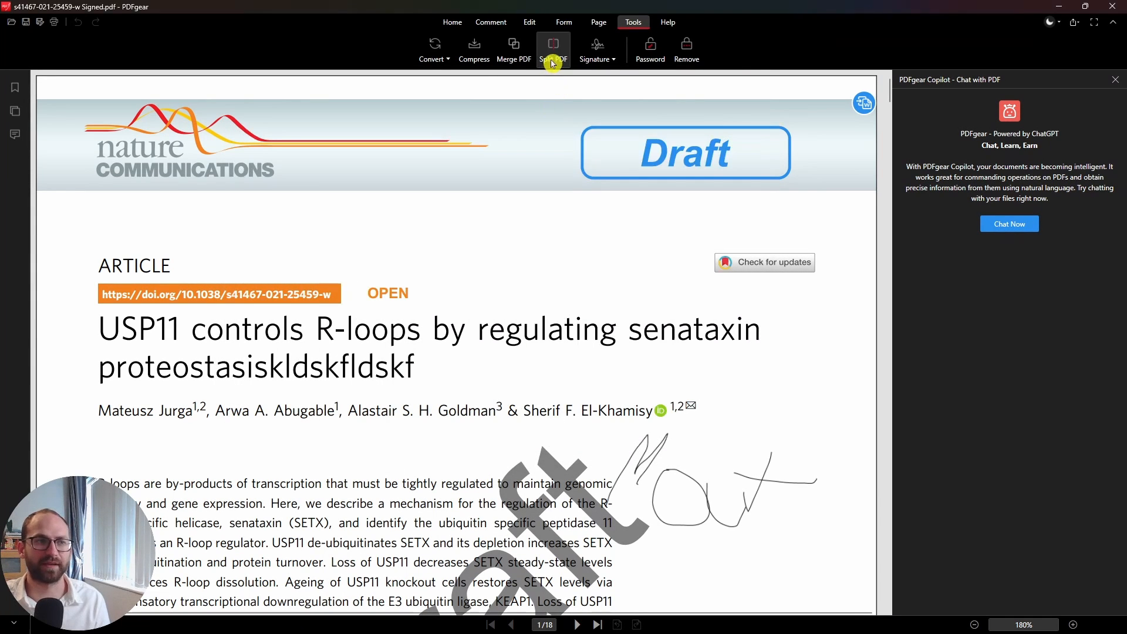
click(553, 59)
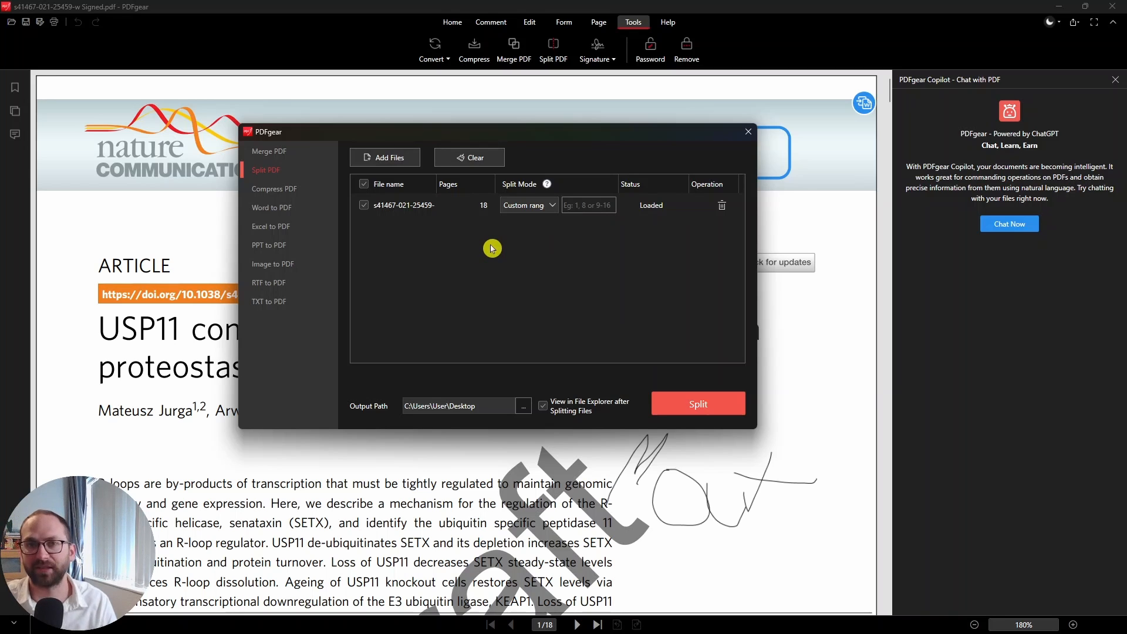
key(Escape)
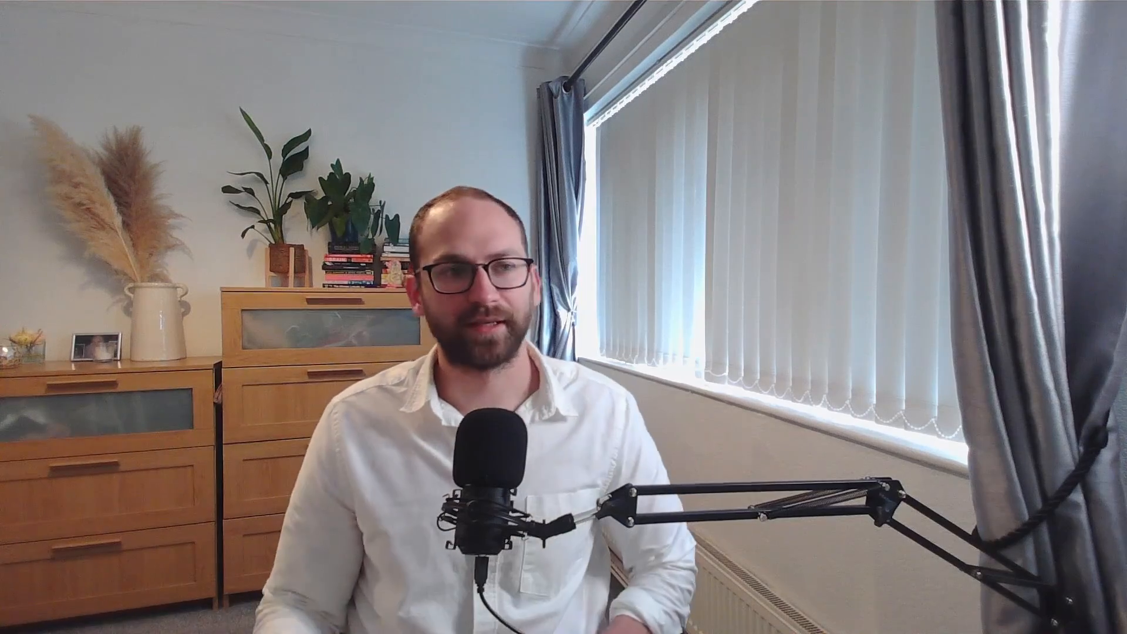